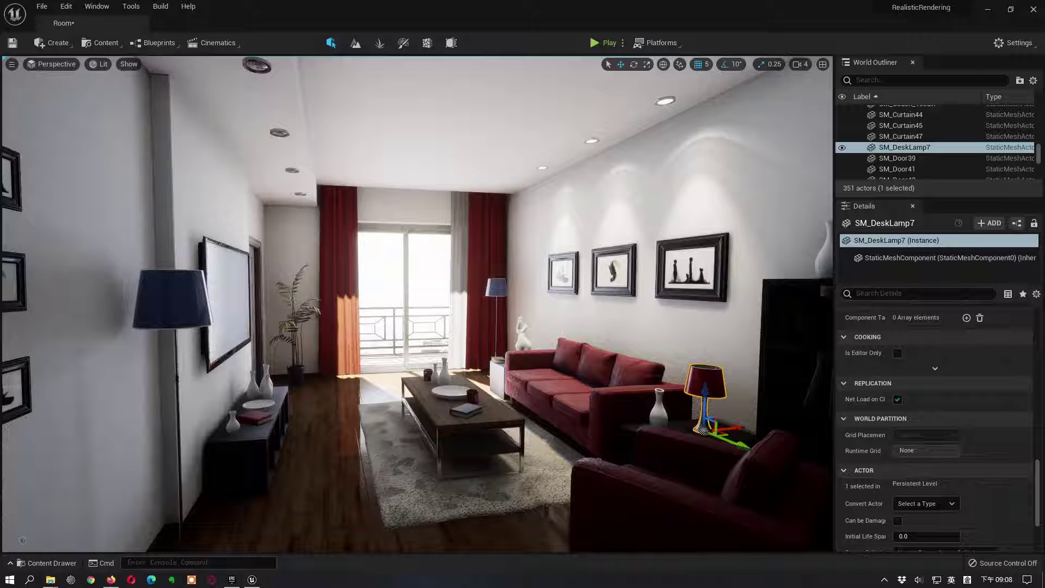
Switch to the Epic Games Launcher and open Unreal Online Learning from its Learn page.
click(231, 579)
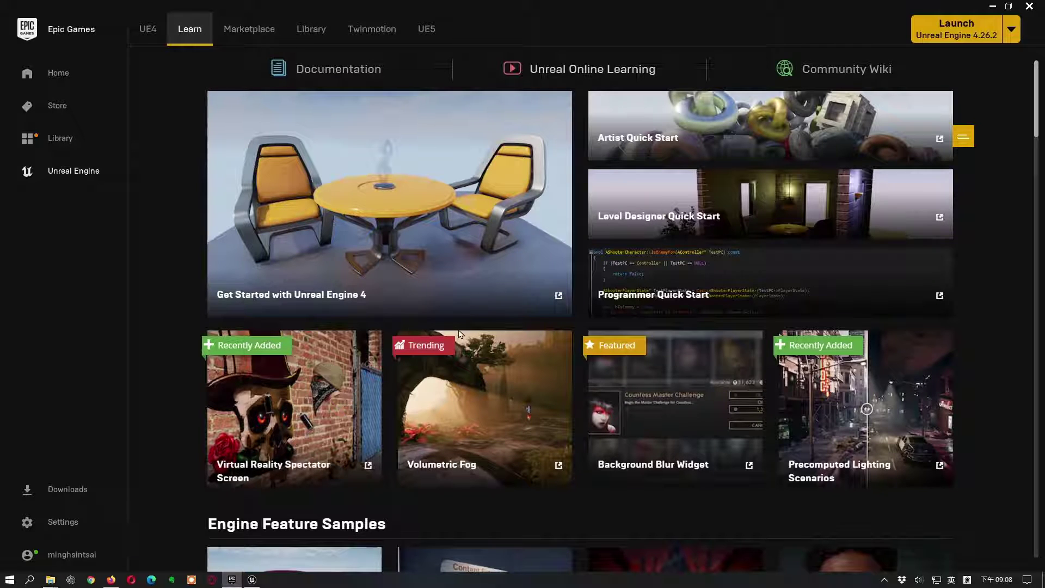
scroll(431, 363, down, 3)
scroll(432, 364, up, 2)
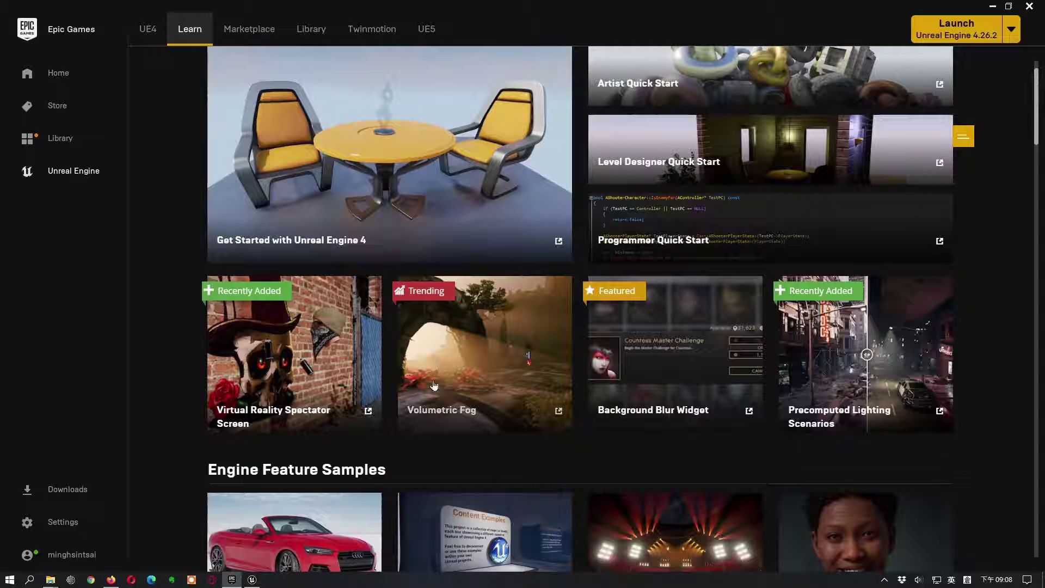
scroll(480, 326, up, 1)
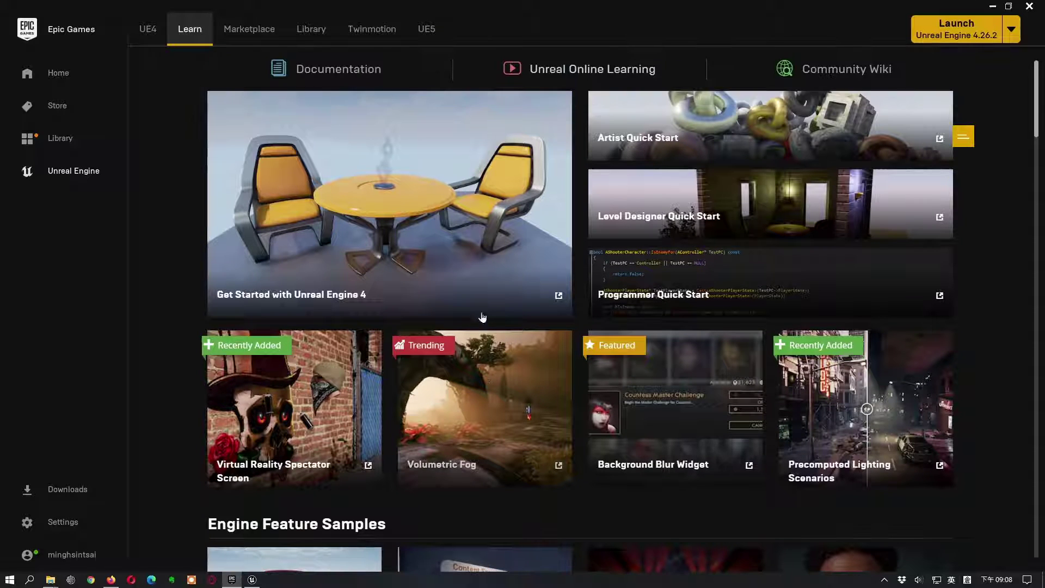
click(583, 70)
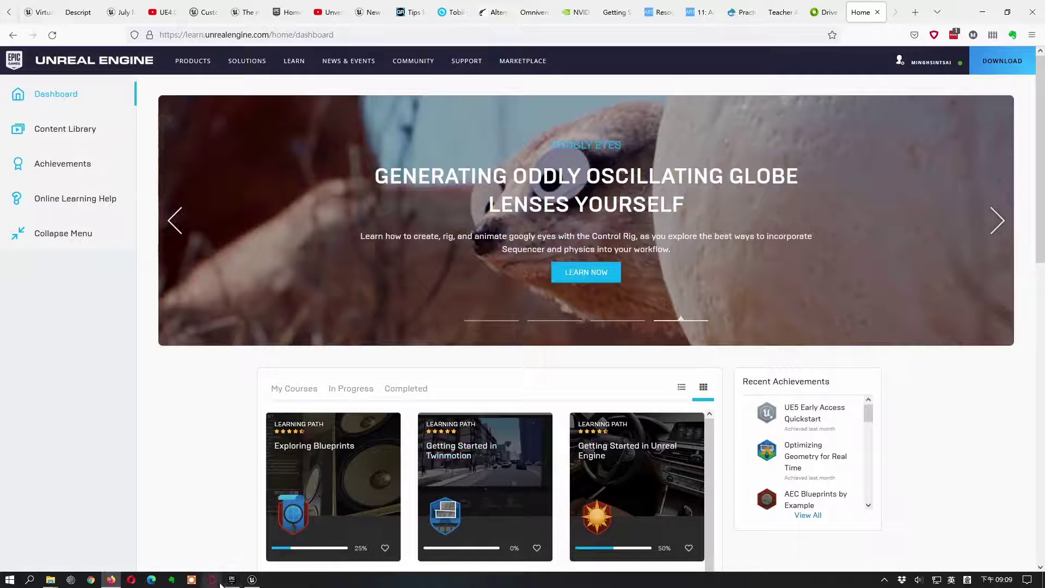
Return to the Epic Games Launcher, open the Realistic Rendering sample, and look through its enlarged preview images.
click(228, 580)
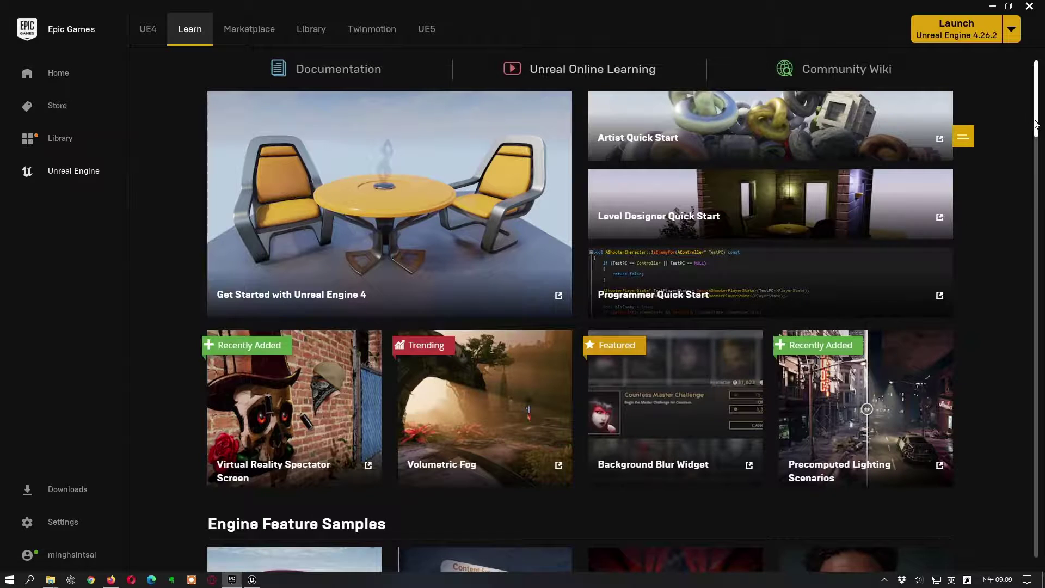
drag(1036, 124, 1037, 562)
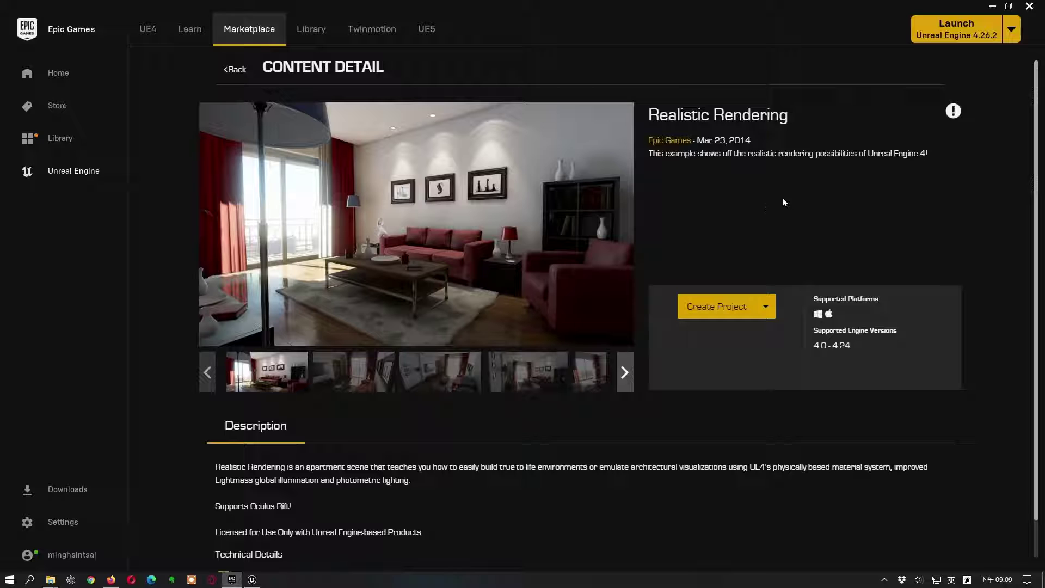
click(418, 227)
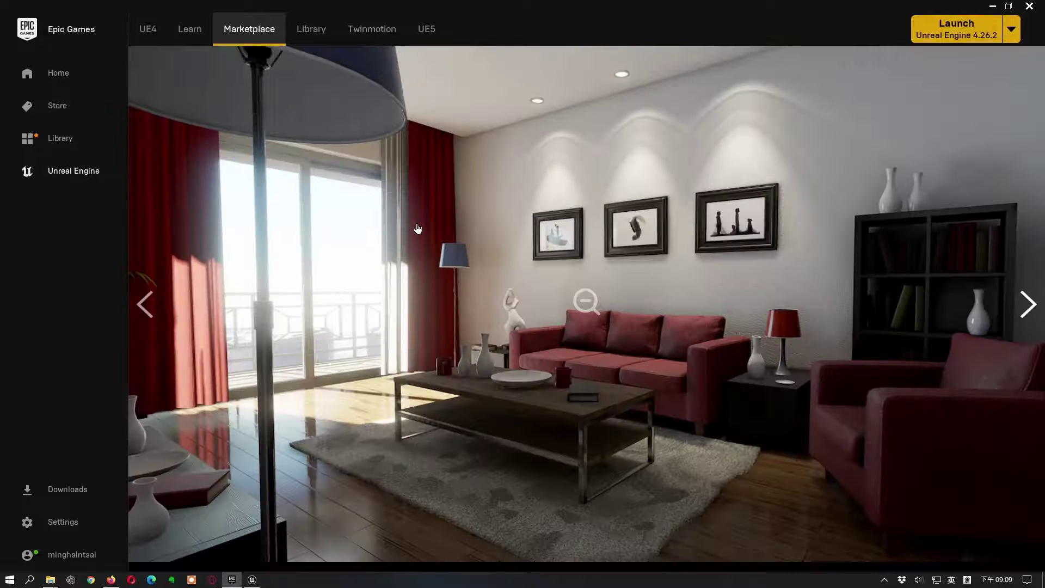
click(1033, 314)
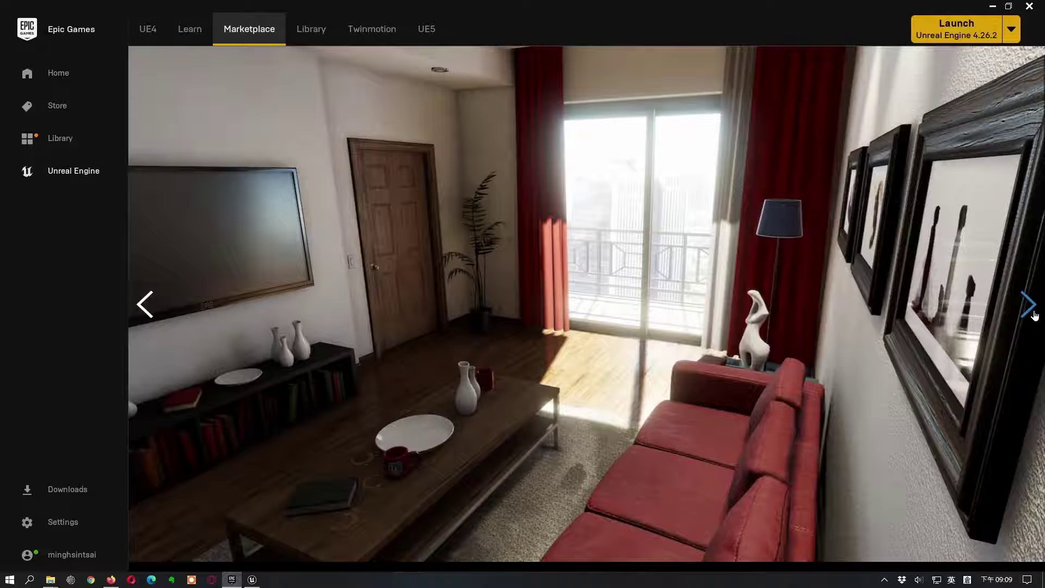
click(1032, 313)
click(1032, 313)
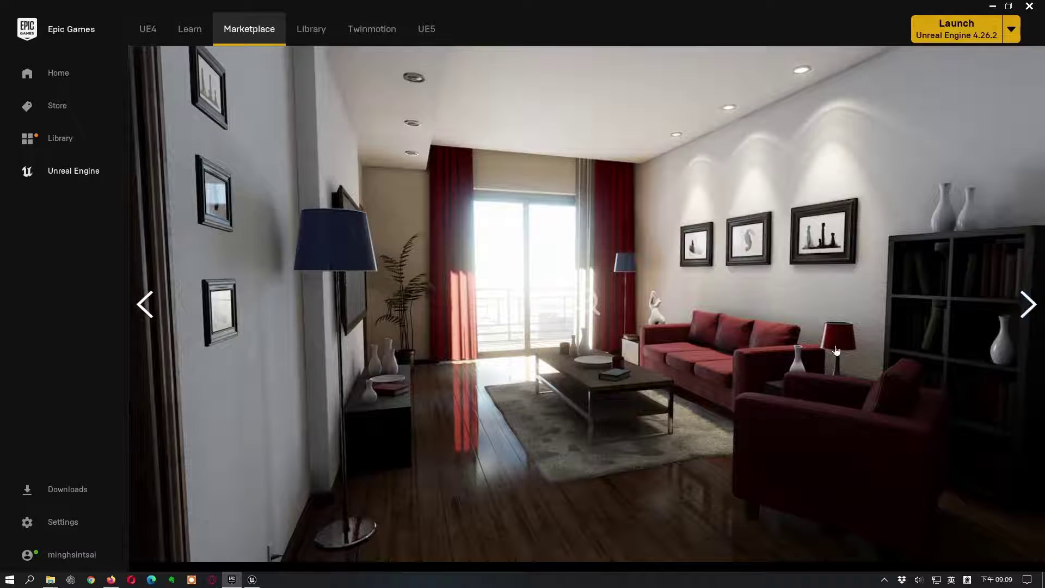
click(716, 349)
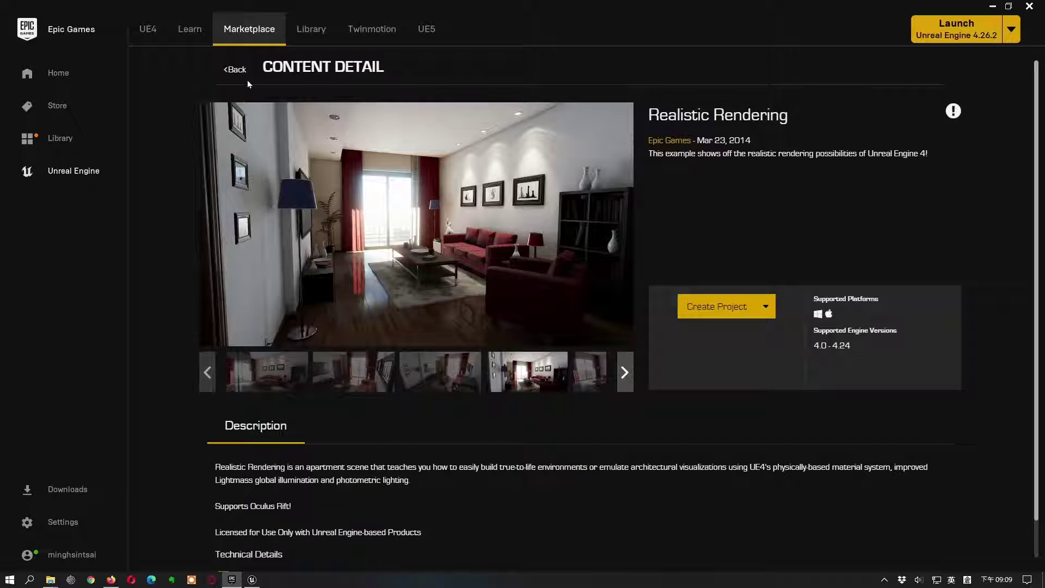
Go back to the Learn samples and open the ArchViz Interior sample's content details.
click(229, 73)
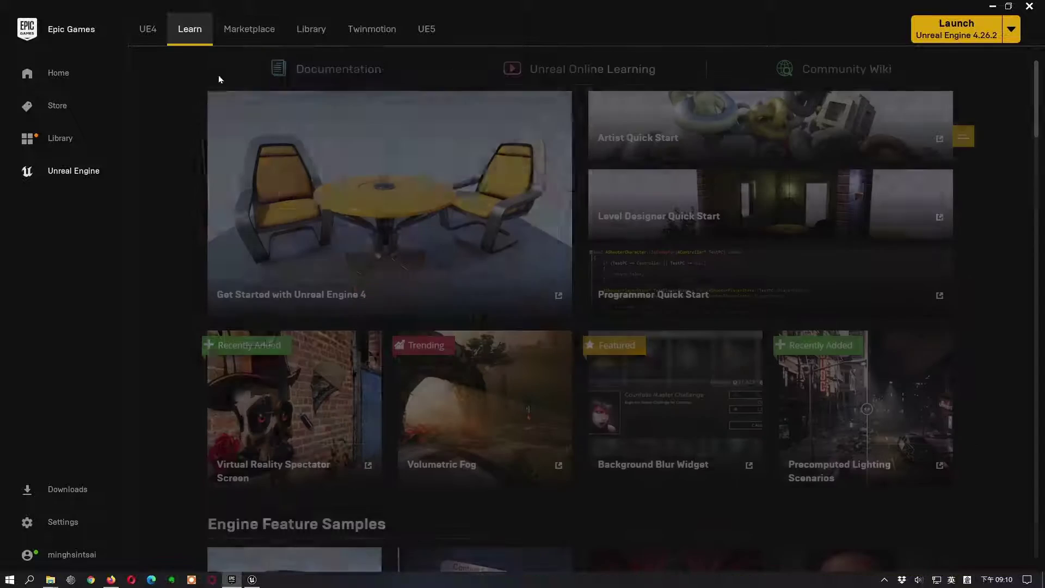
scroll(606, 227, down, 8)
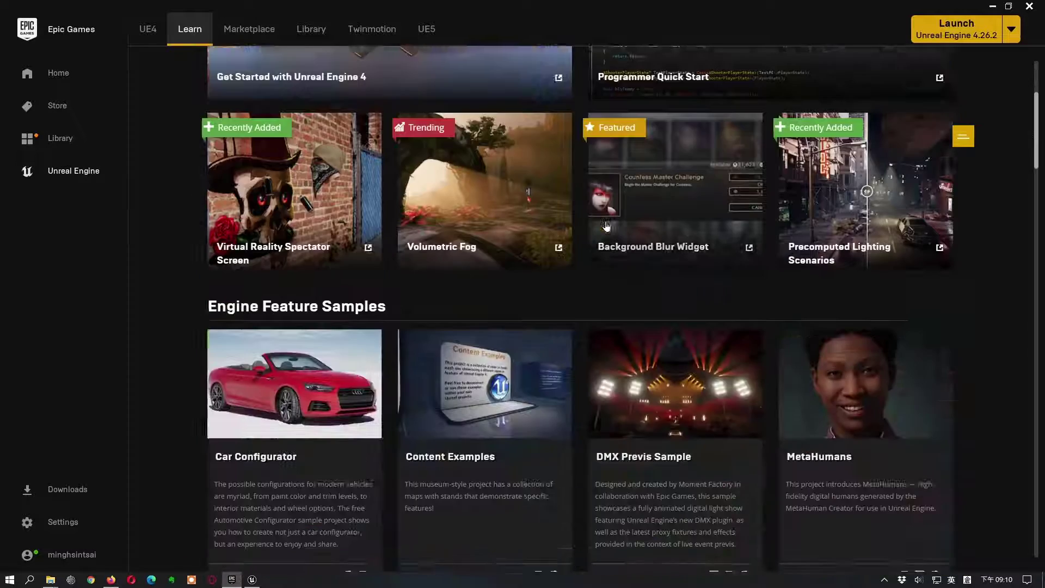
scroll(606, 226, down, 5)
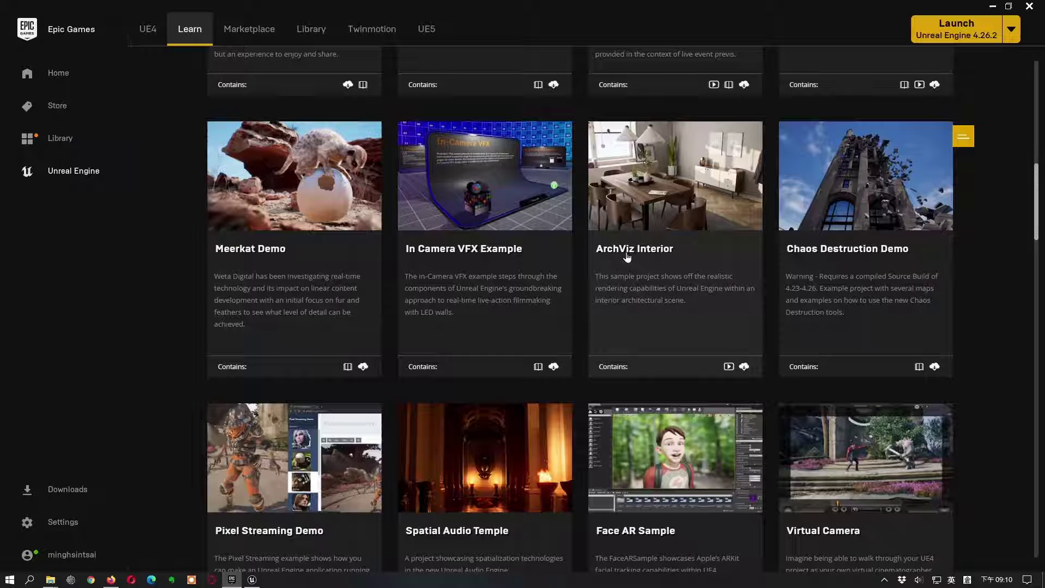
click(661, 192)
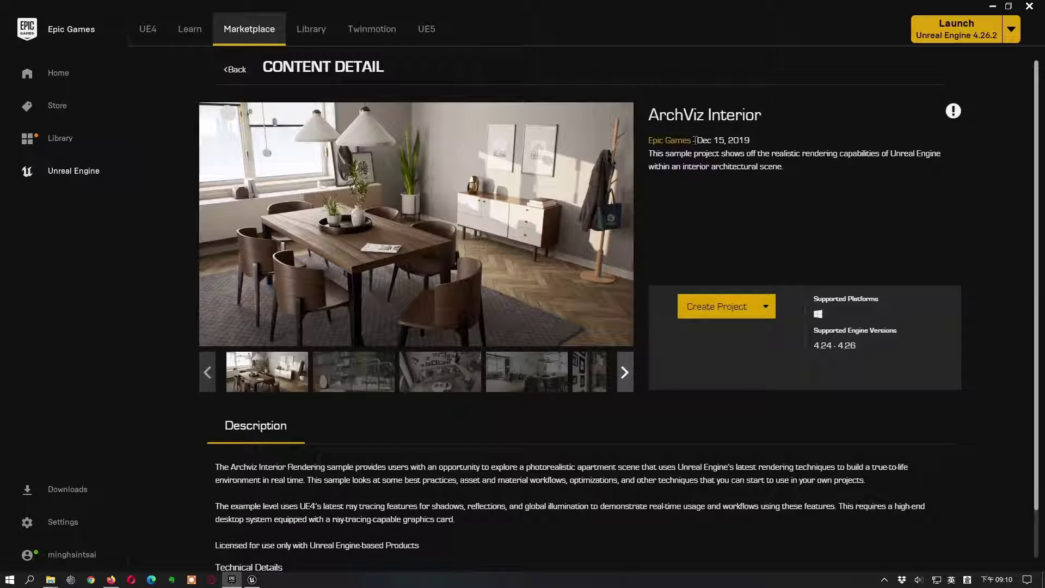
Look through the enlarged preview images of the ArchViz Interior sample, and close the enlarged view.
click(418, 226)
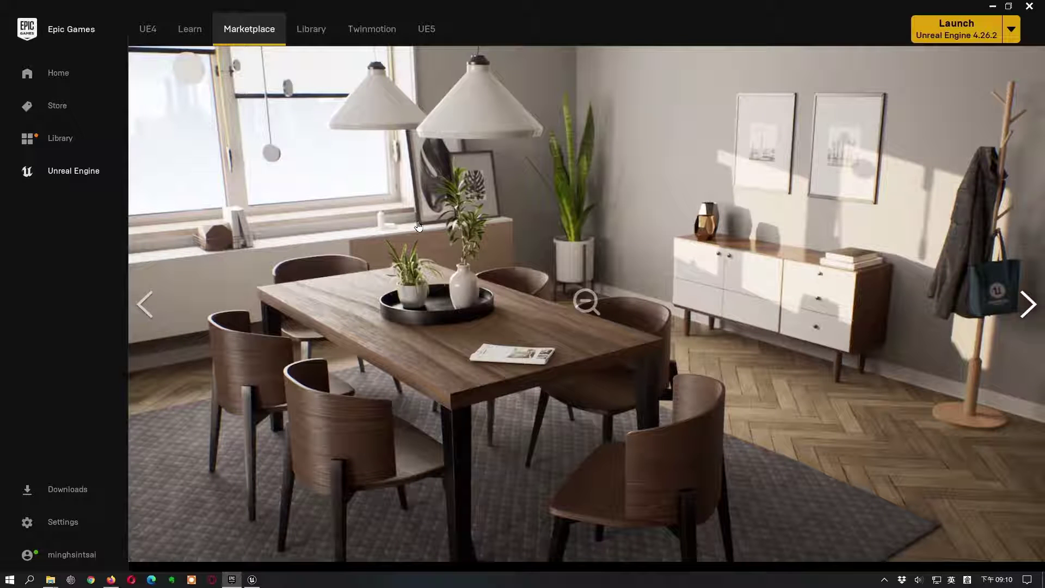
click(1033, 313)
click(1033, 316)
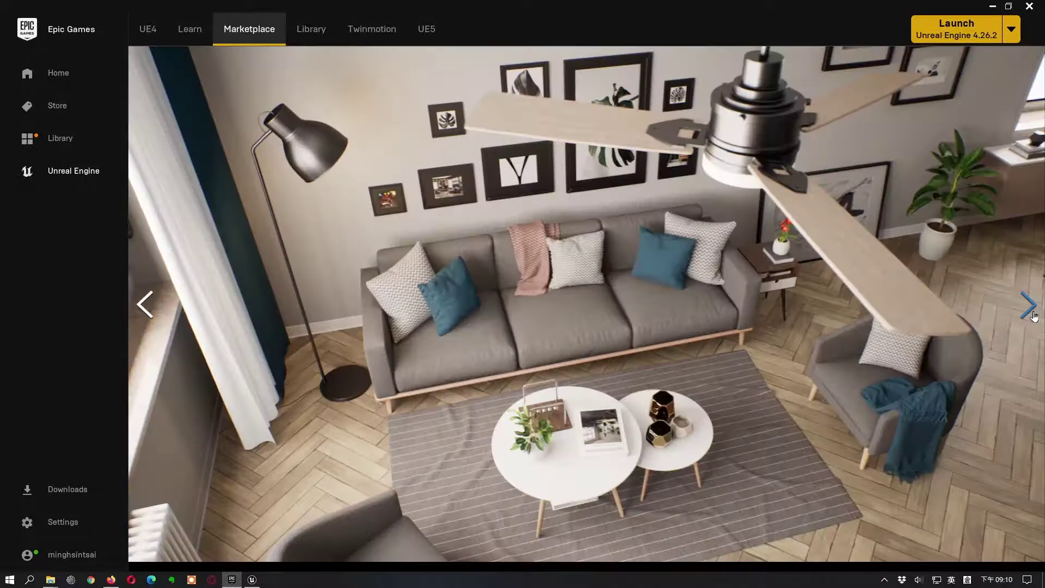
click(1034, 314)
click(1034, 313)
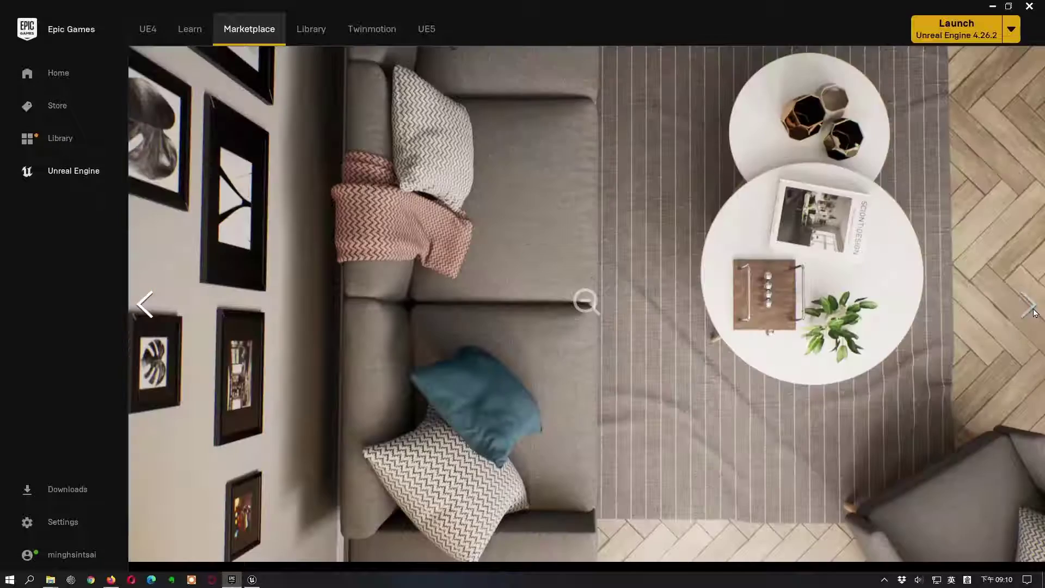
click(583, 299)
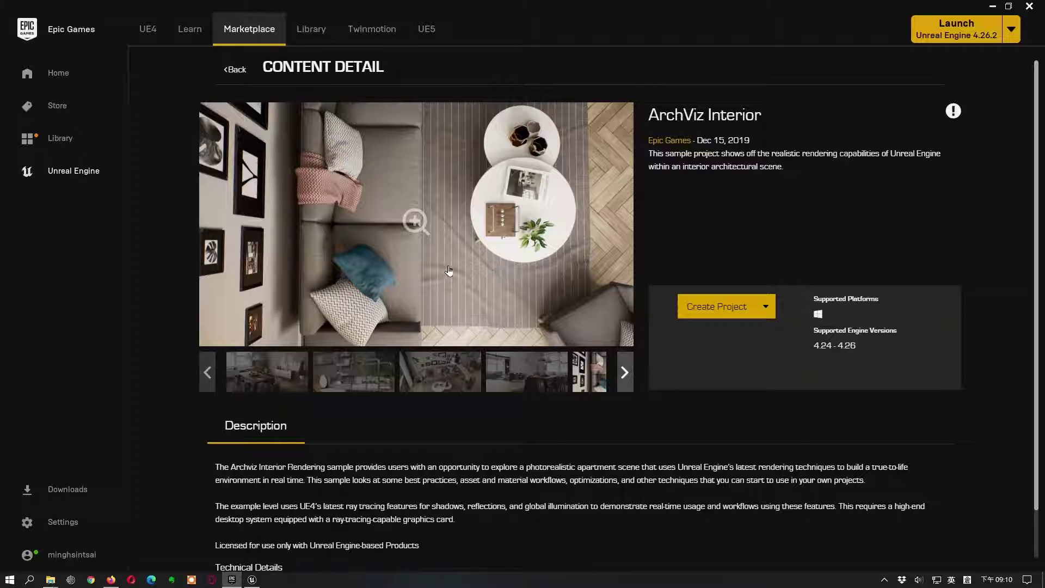
Check the room scene in Unreal Editor, and reopen the Realistic Rendering sample from the Epic Games Launcher's Learn page.
click(248, 582)
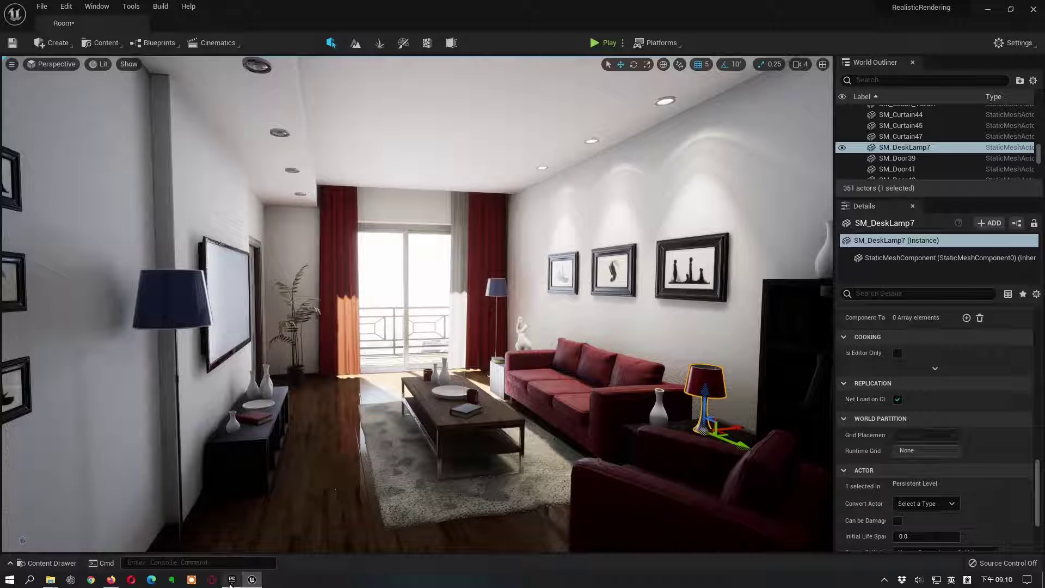
click(232, 579)
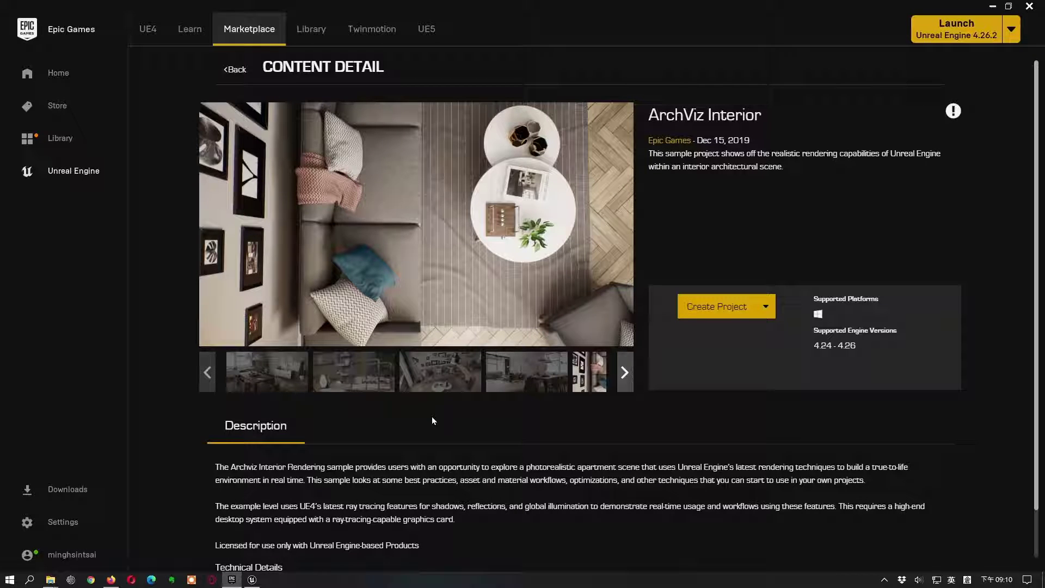
click(229, 72)
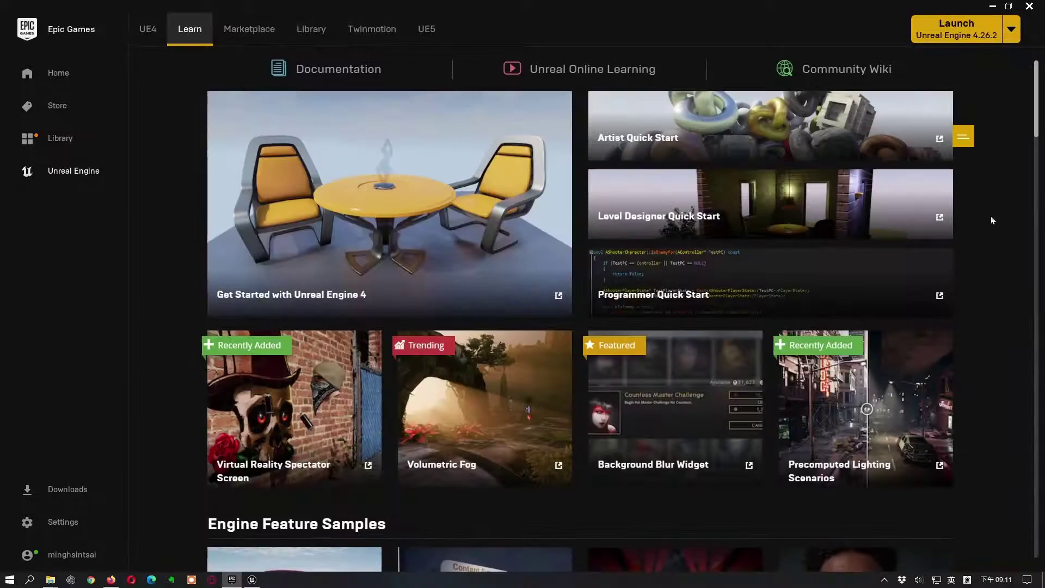
drag(1035, 132, 1036, 554)
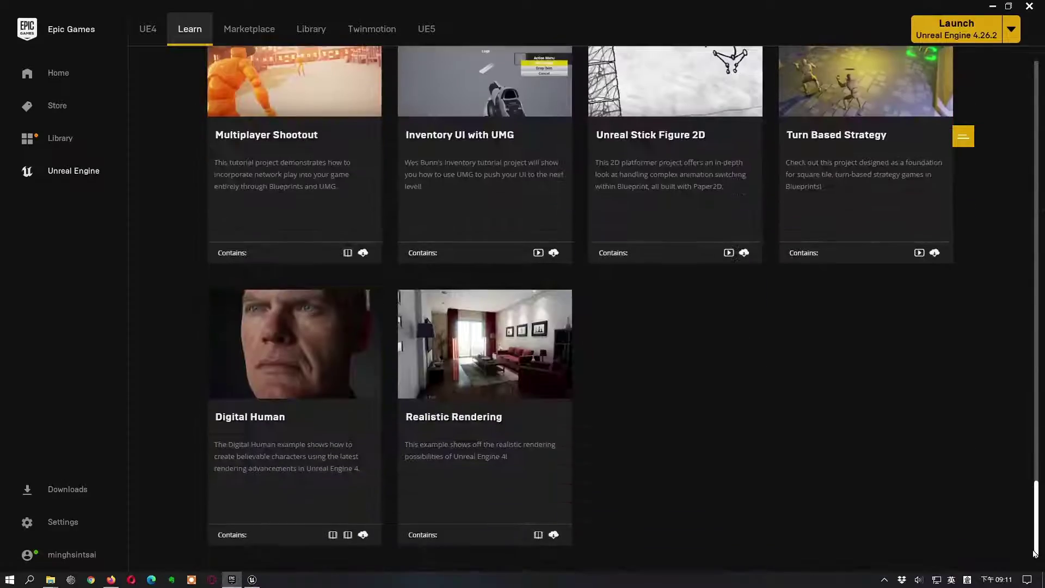
click(484, 355)
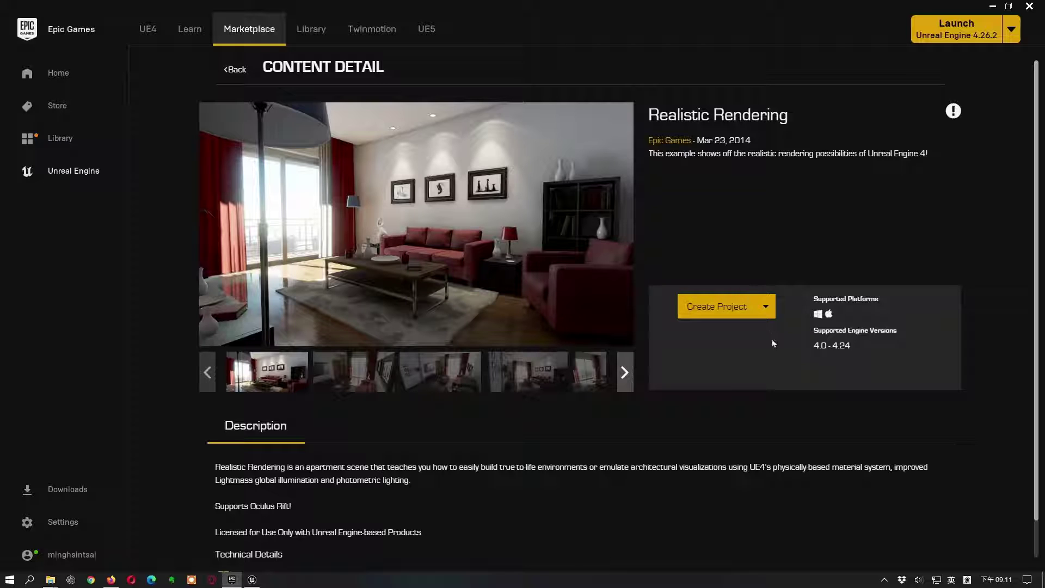
Start creating a project from Realistic Rendering and choose the UE5 Projects folder on drive D as its location.
click(717, 306)
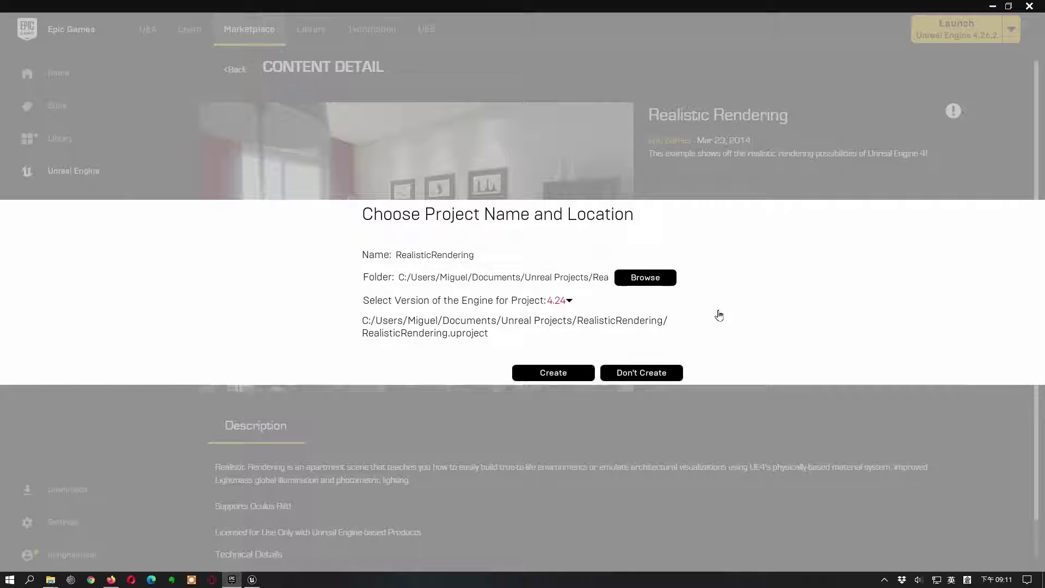
click(638, 279)
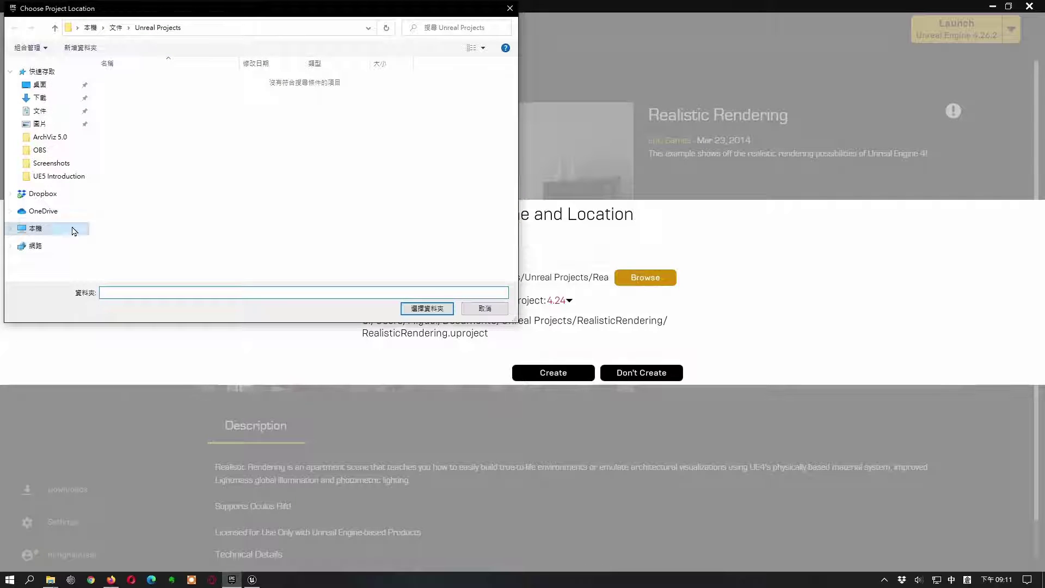
click(74, 231)
double_click(283, 195)
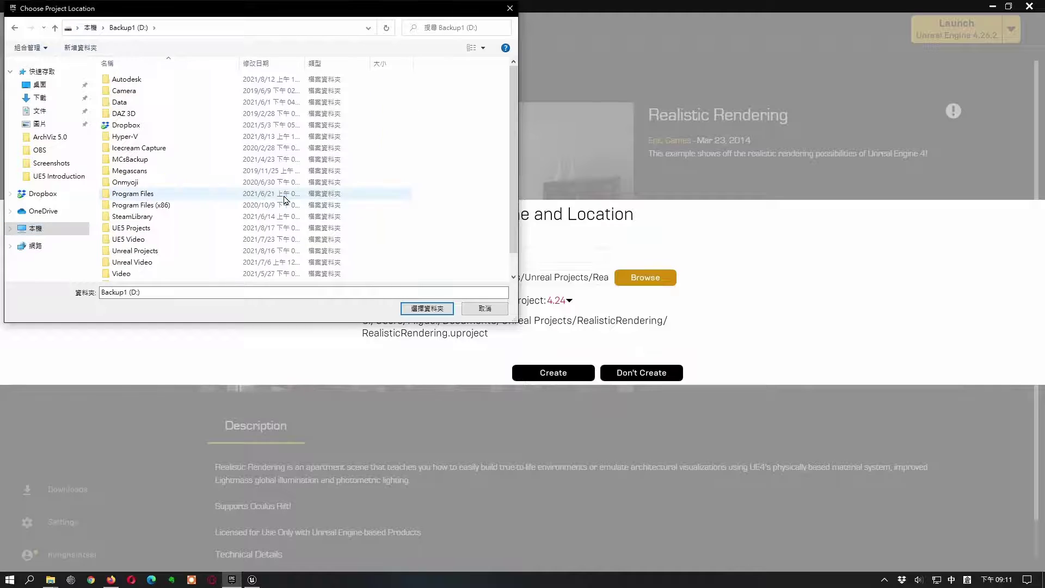
click(142, 228)
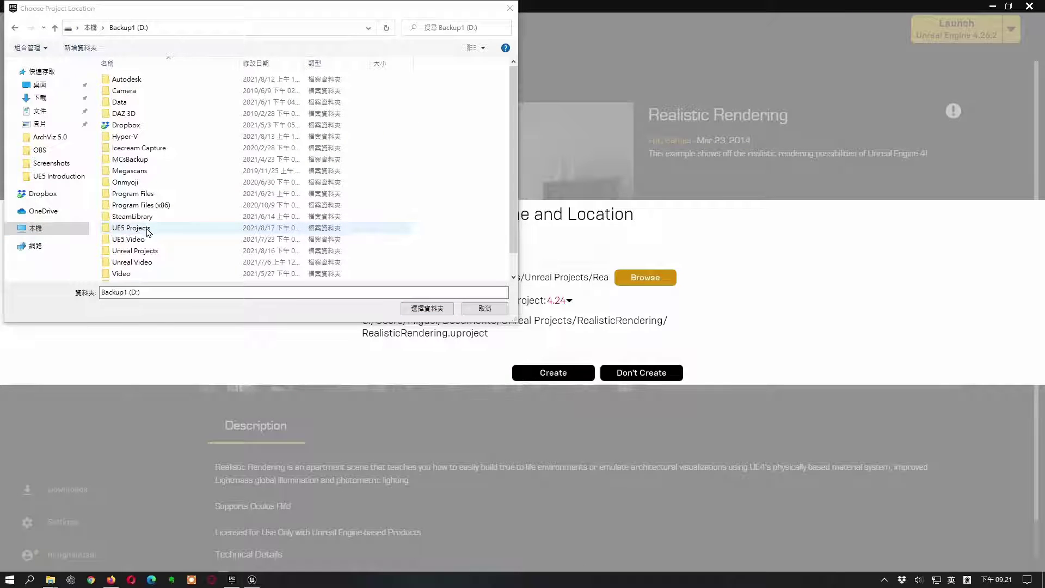
double_click(146, 228)
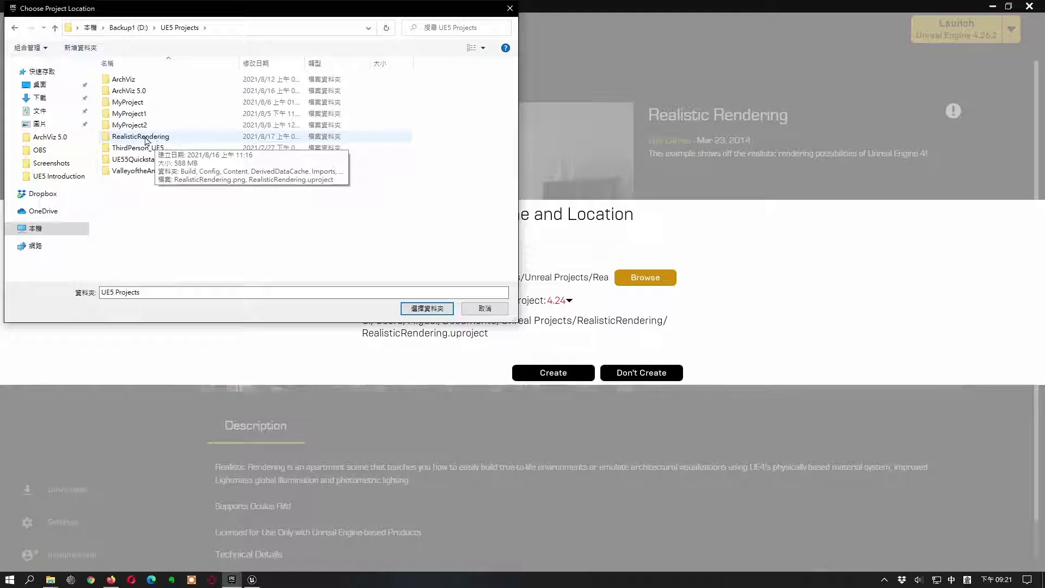
click(435, 309)
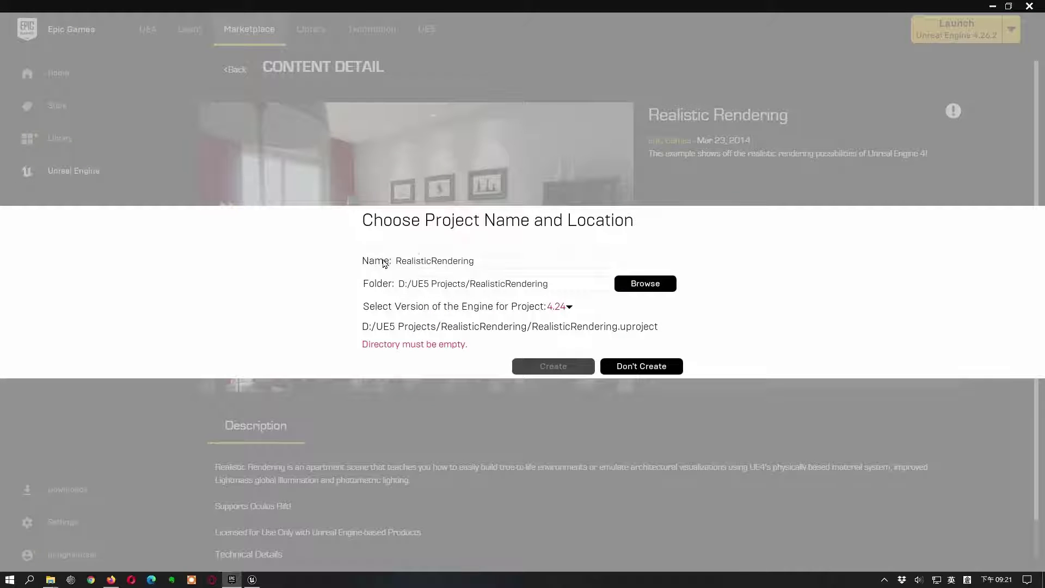
Name the project RealisticRendering_1, select engine version 4.24, and create it.
click(493, 261)
text(_1)
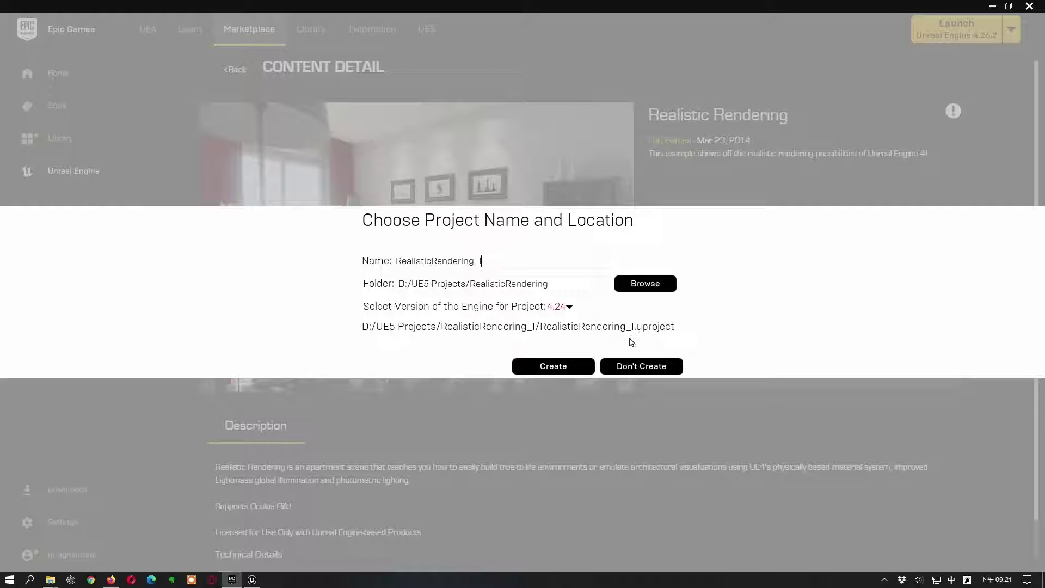
click(571, 308)
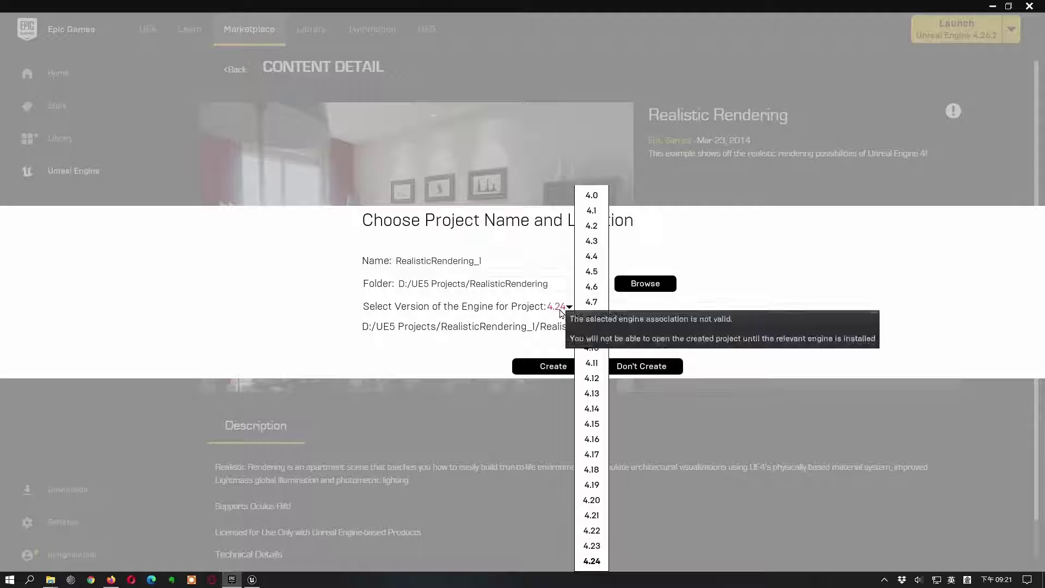
click(593, 554)
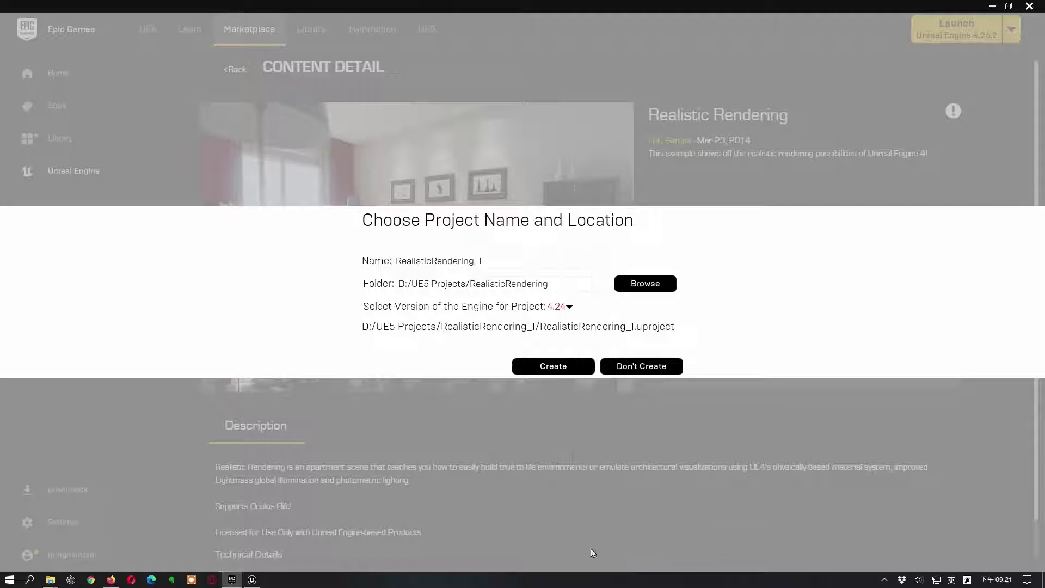
click(543, 372)
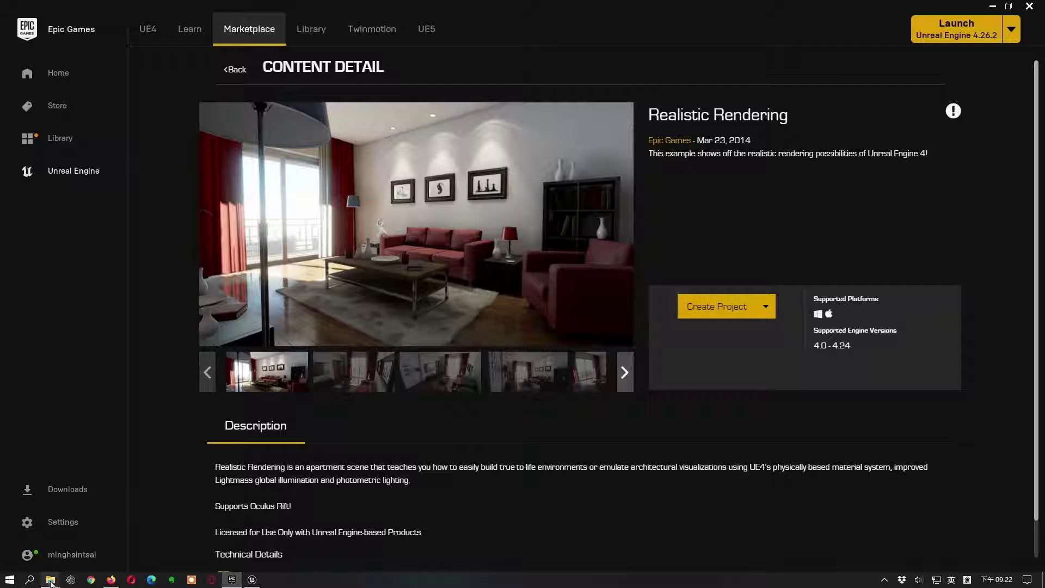
Switch to File Explorer and go up to the UE5 Projects folder to see the created project's folder.
mouse_move(50, 579)
click(57, 543)
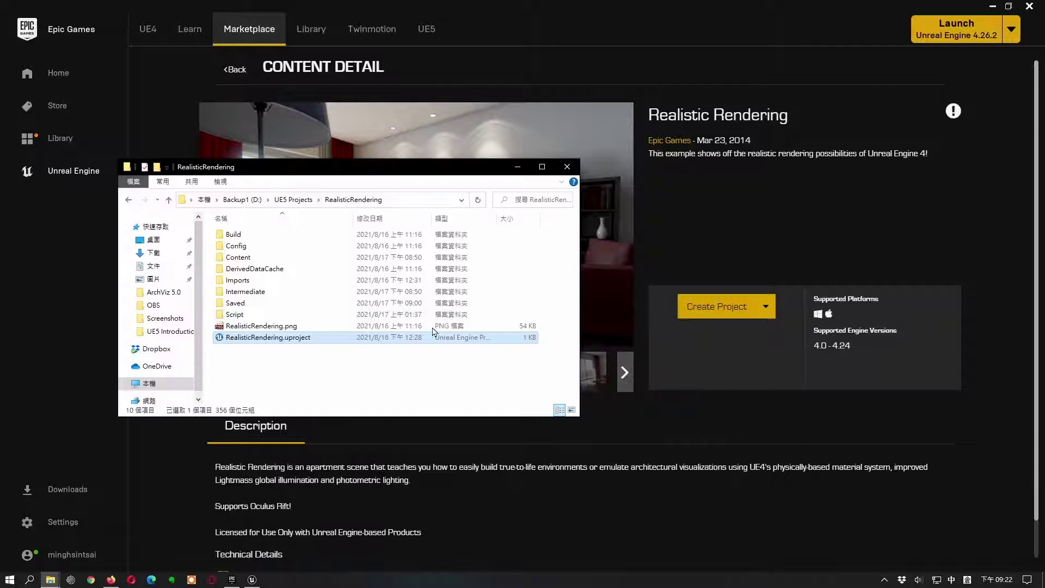
click(294, 200)
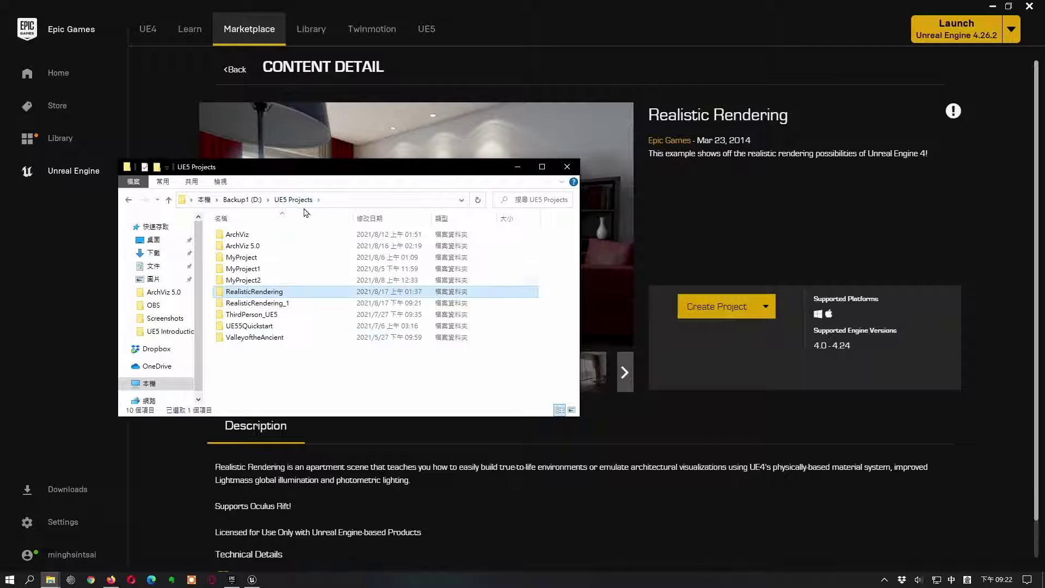
Open the RealisticRendering_1.uproject file from its project folder with Unreal Engine version 5.0.
double_click(263, 306)
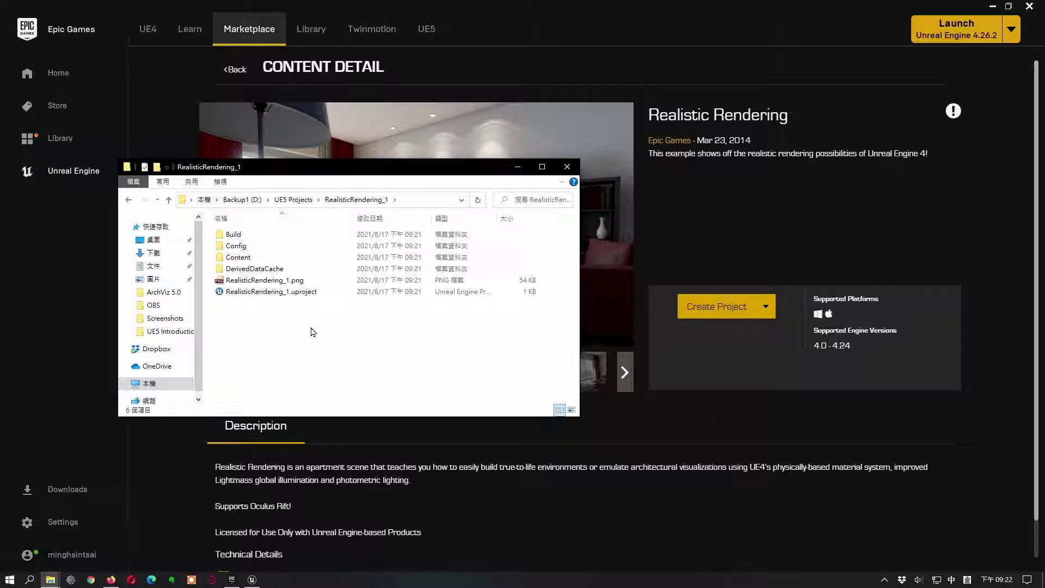
double_click(276, 294)
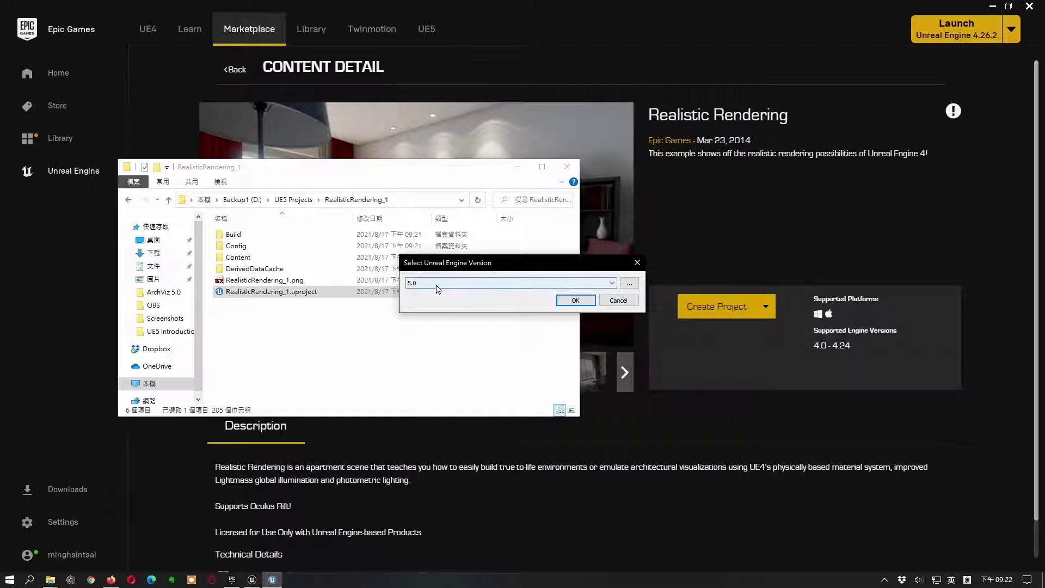
click(575, 301)
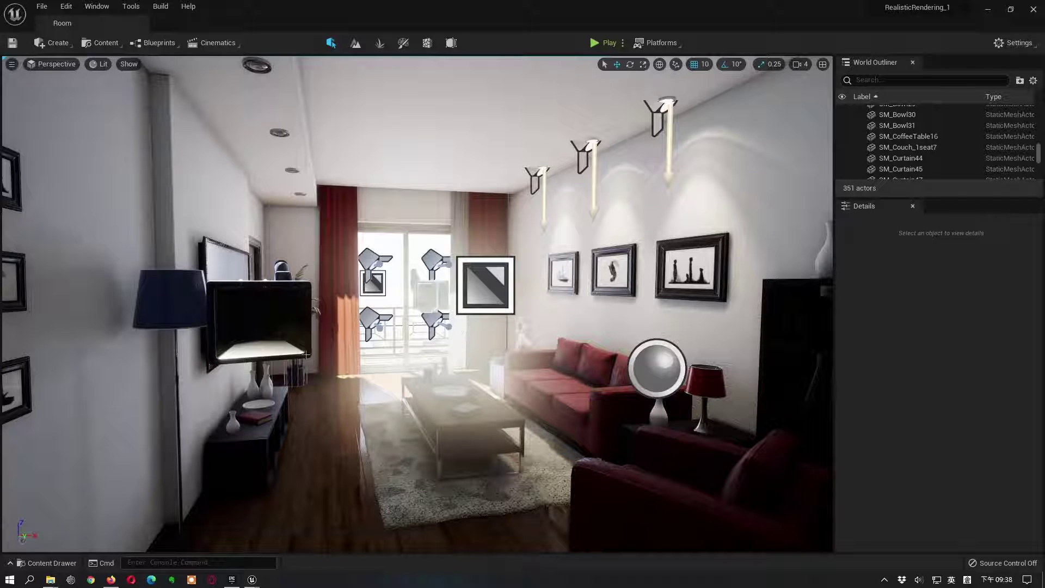
Select the camera and a ceiling spotlight in the room, and switch the viewport to Game View.
click(258, 323)
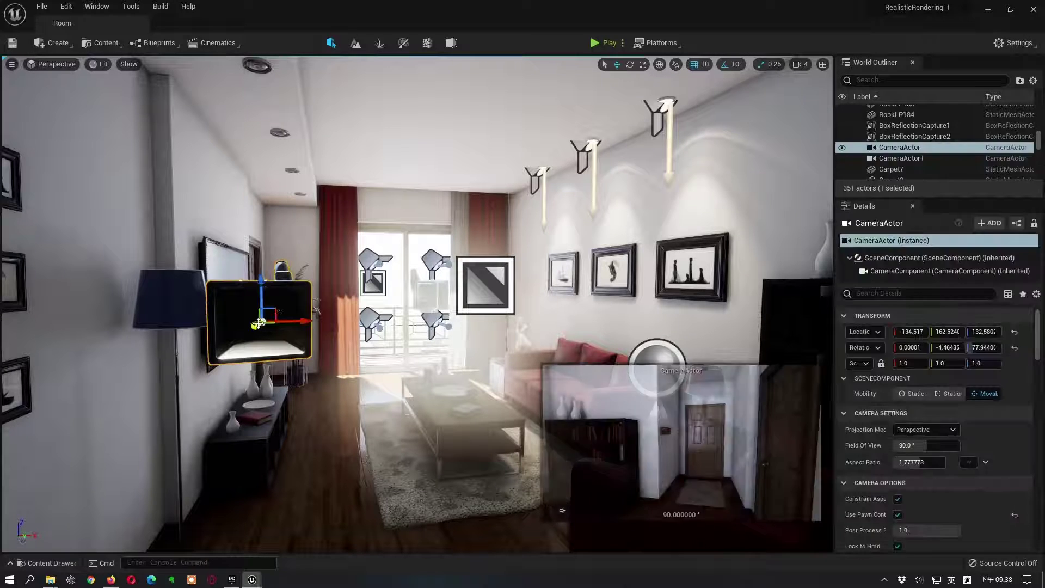
click(595, 211)
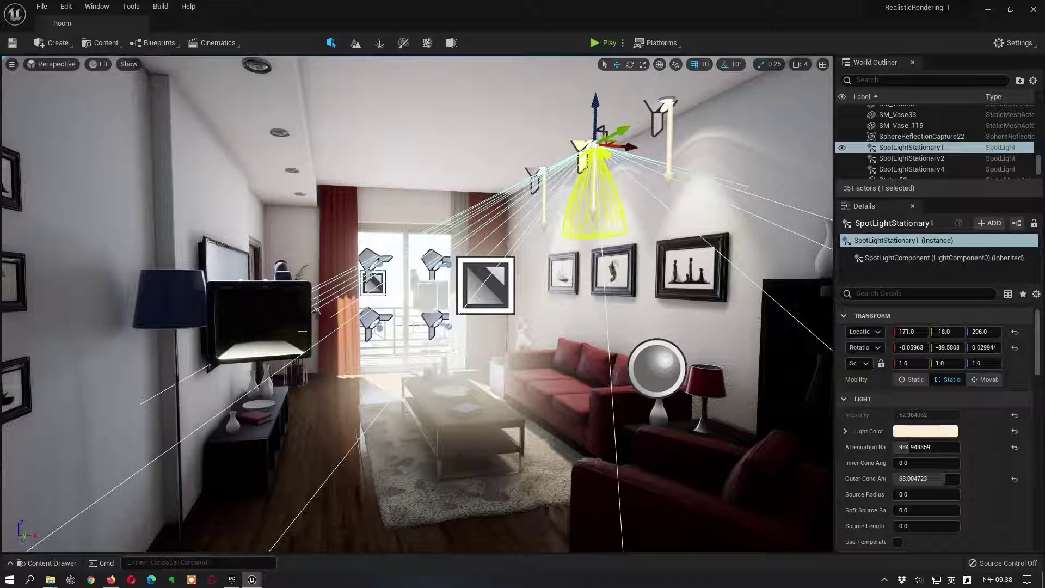
click(12, 65)
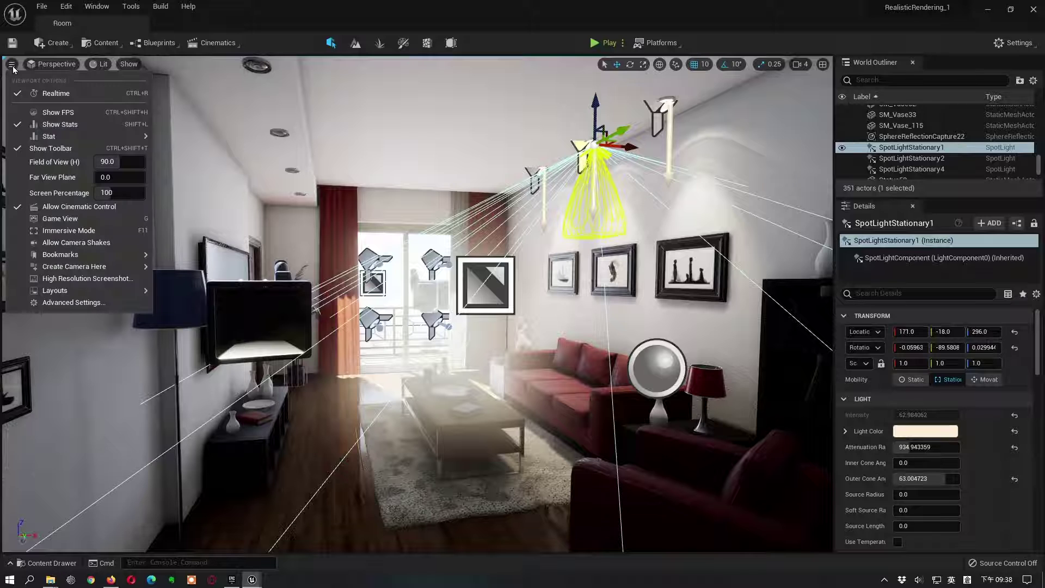
click(73, 220)
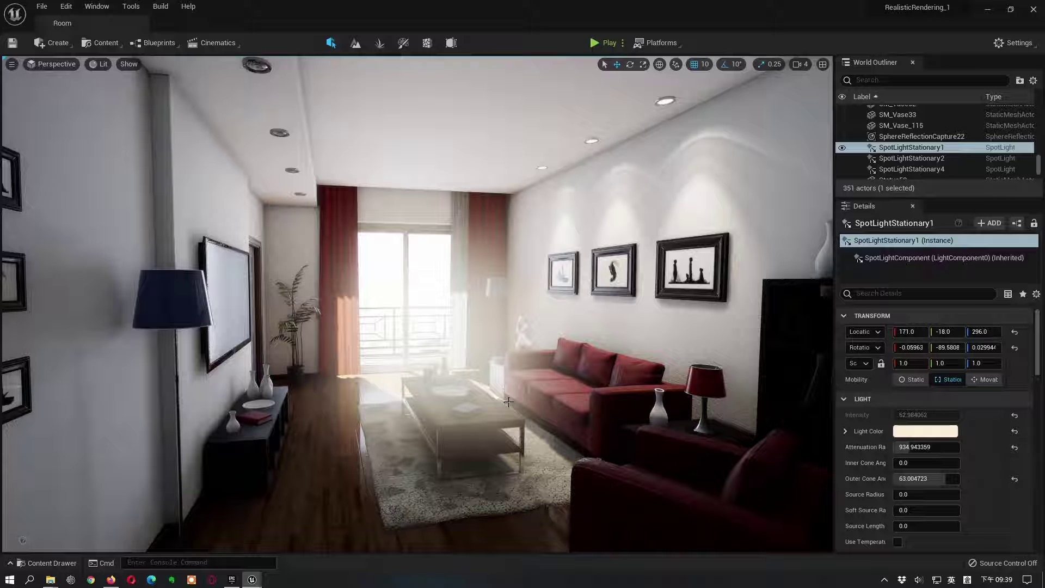
Select the coffee table, focus the view on it, and try orbiting the camera around it.
click(468, 423)
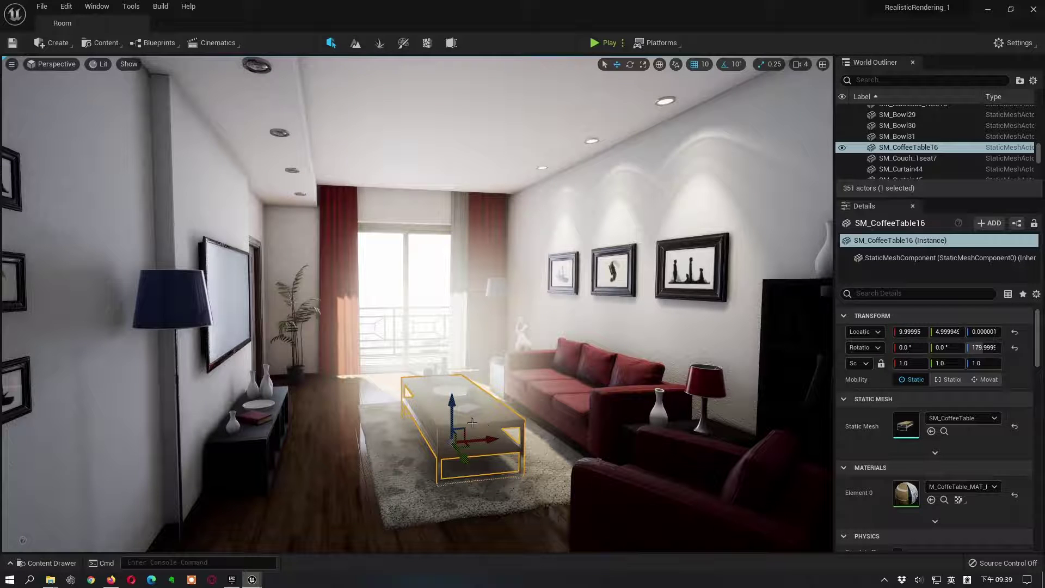
key(f)
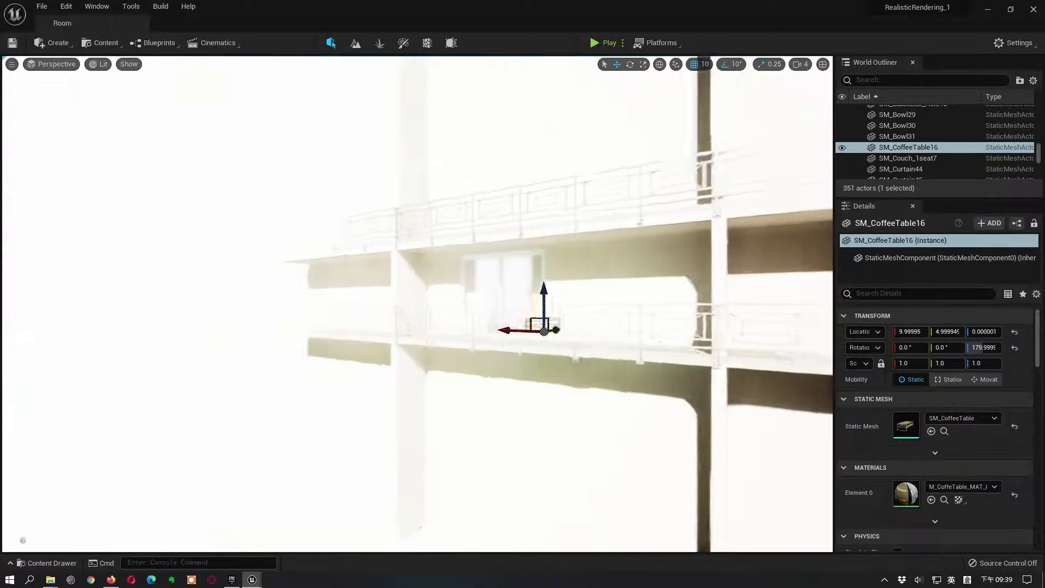
alt+drag(523, 305, 754, 277)
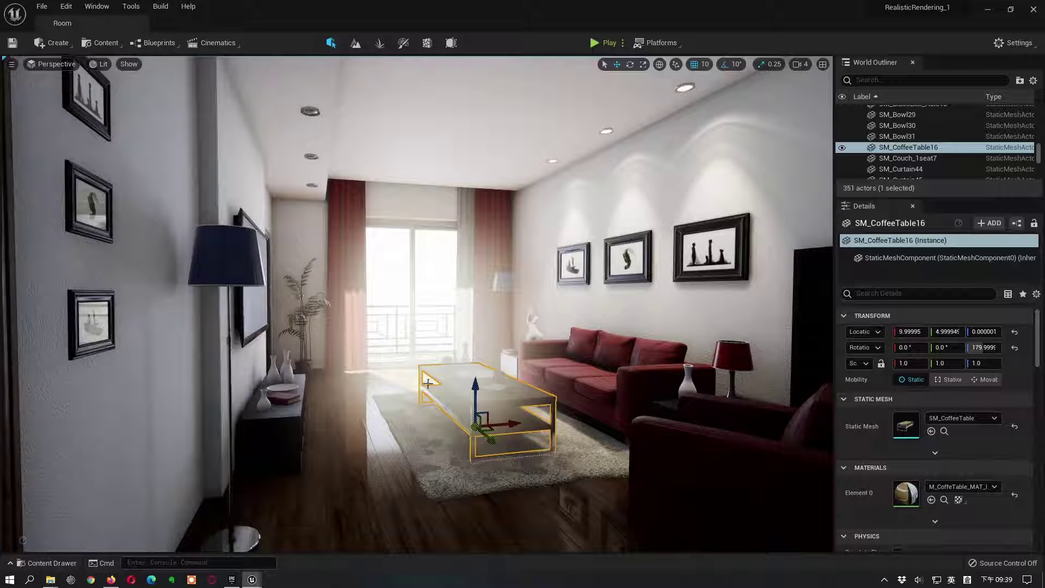
Search the Editor Preferences for Orbit and enable Orbit camera around selection.
click(65, 7)
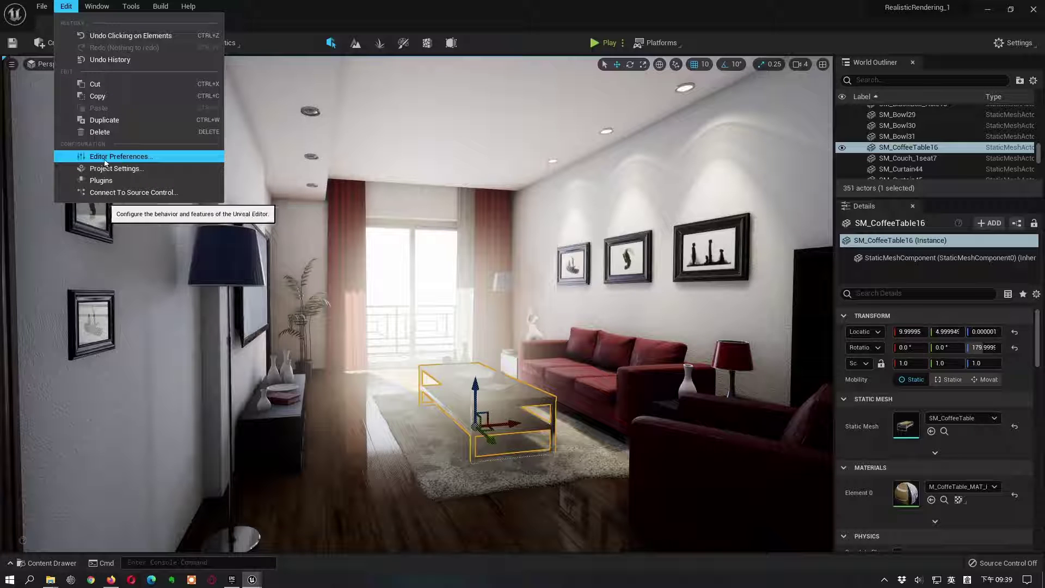
click(124, 157)
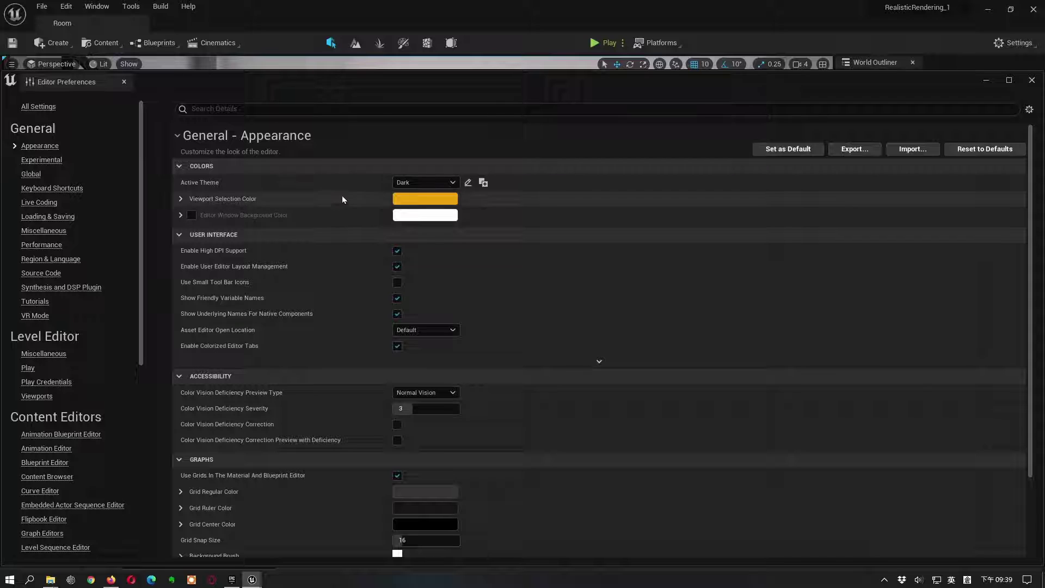
click(316, 108)
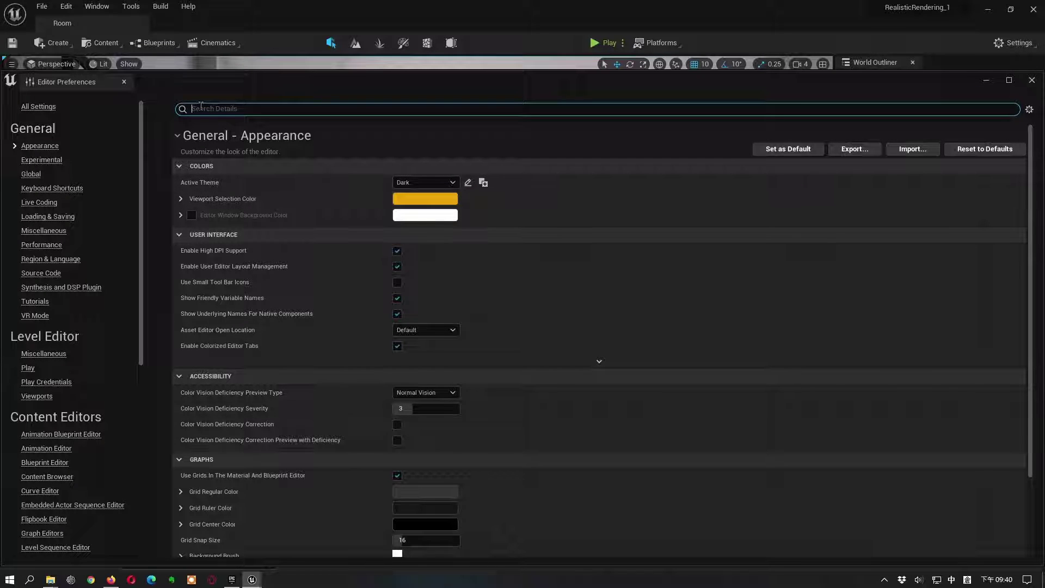
text(Orbit)
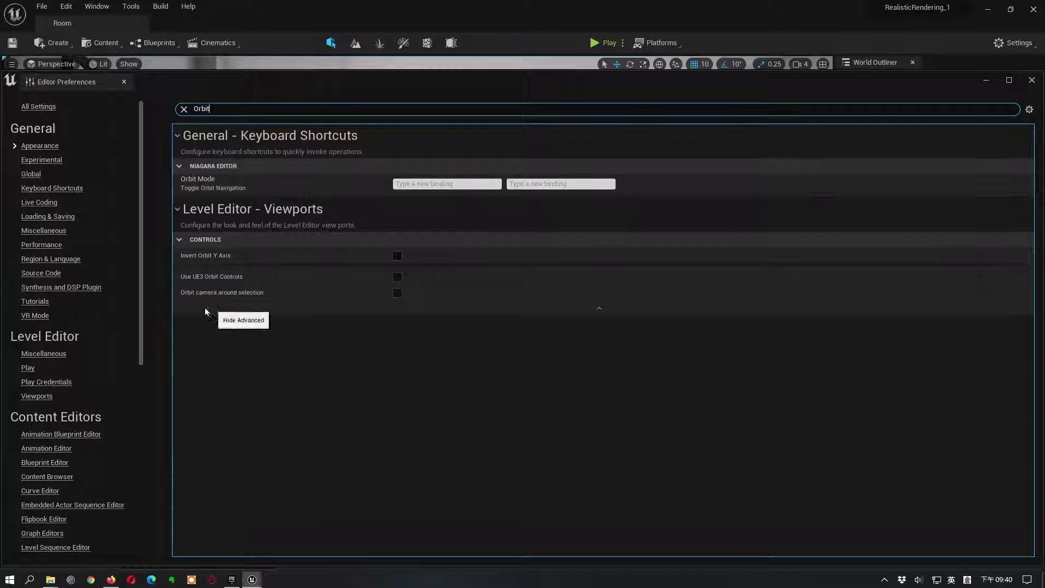
mouse_move(237, 297)
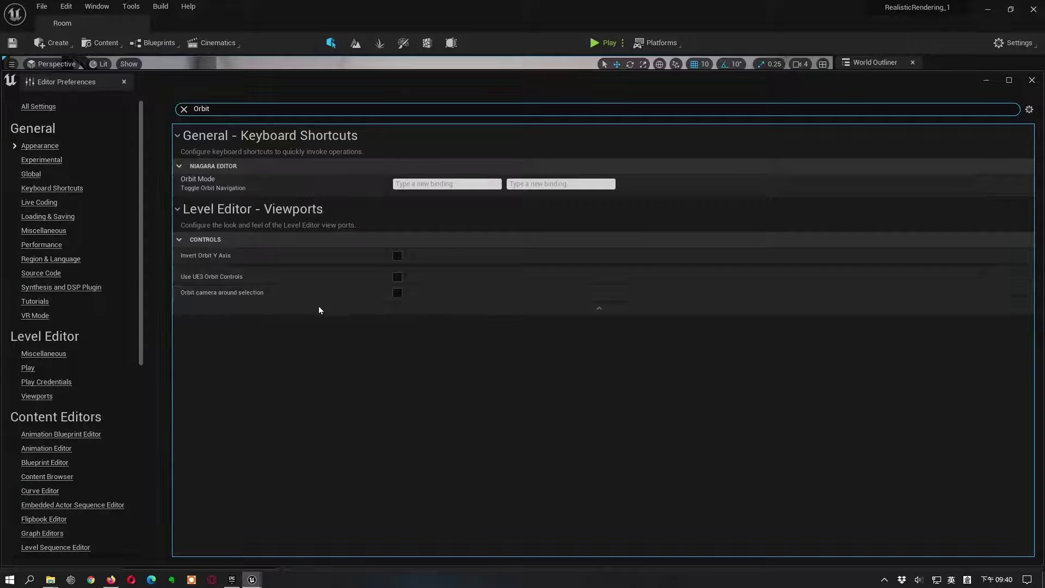
click(397, 295)
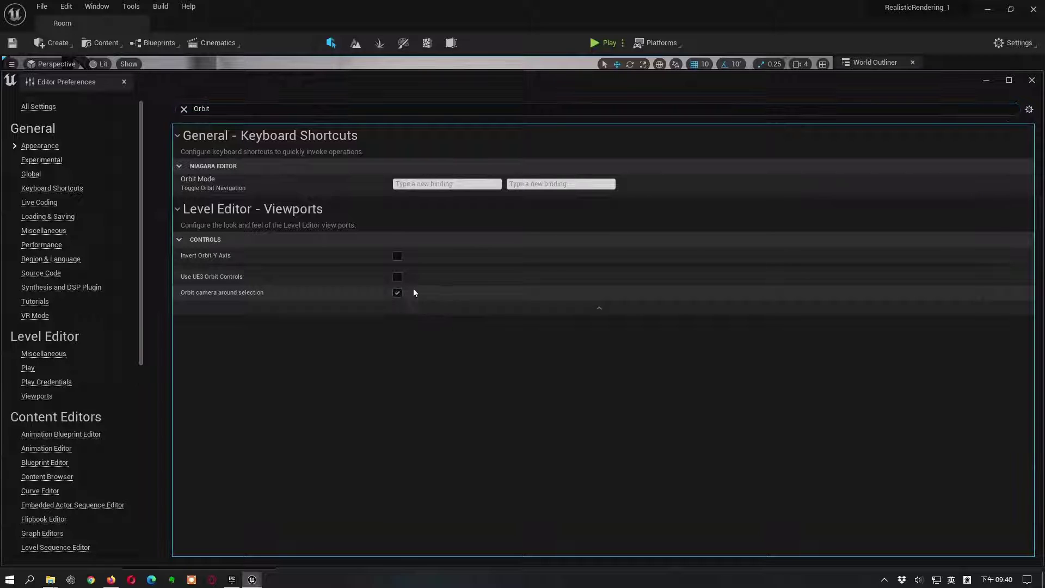
click(1031, 81)
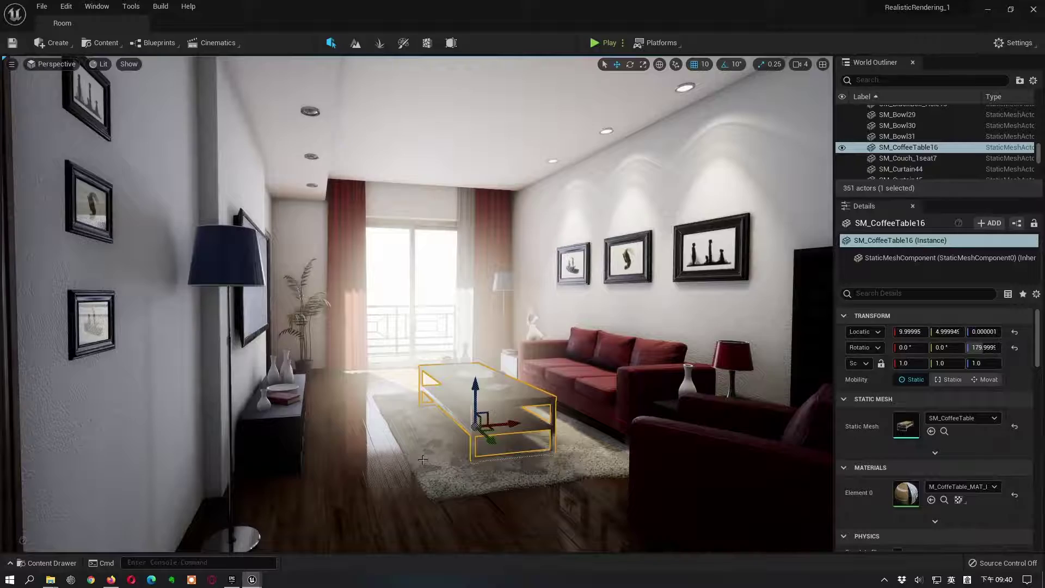
Orbit the camera around the coffee table, and compare the room with the one in the open RealisticRendering project.
alt+drag(423, 459, 571, 315)
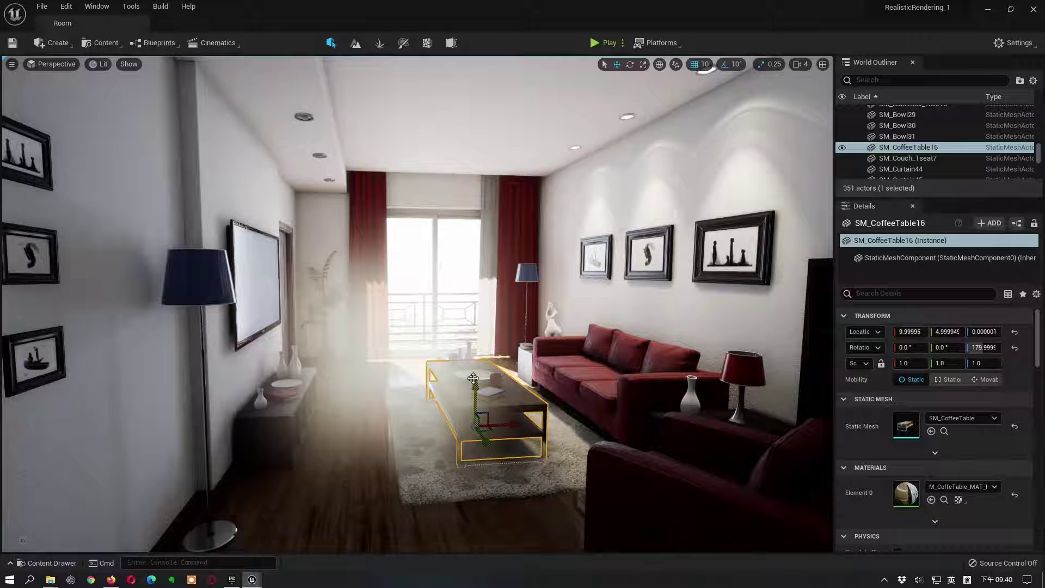
mouse_move(252, 579)
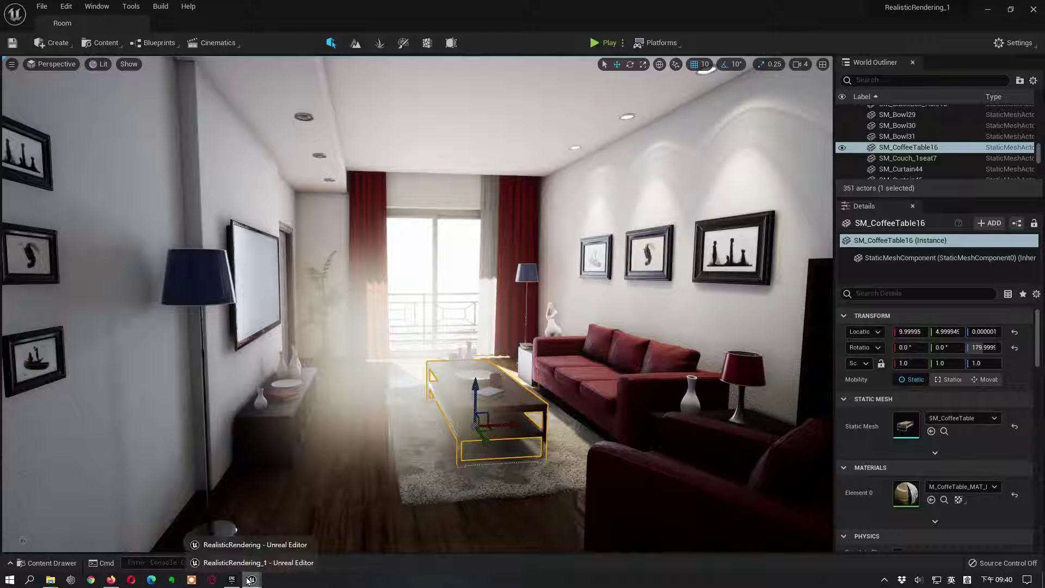
click(254, 545)
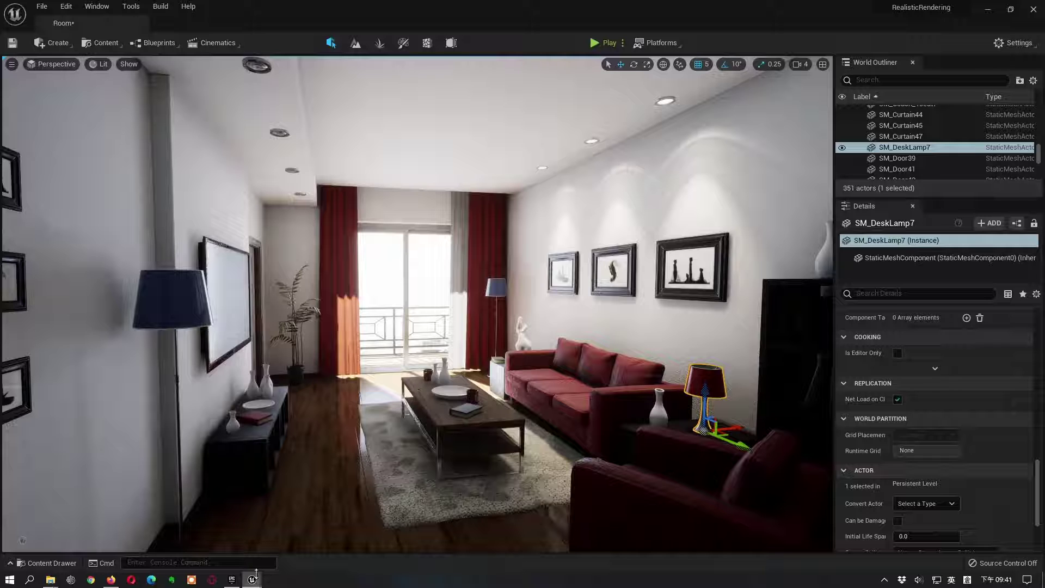
mouse_move(252, 579)
click(291, 547)
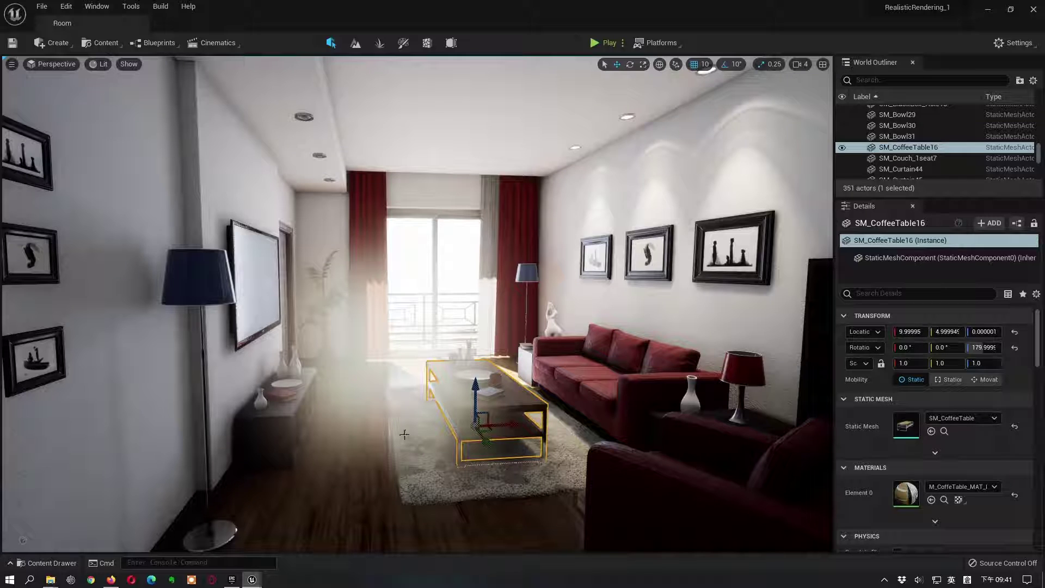
Look around the bookshelf corner, check the viewport's bookmark options, and jump to bookmarks 1 and 2.
drag(404, 434, 399, 455)
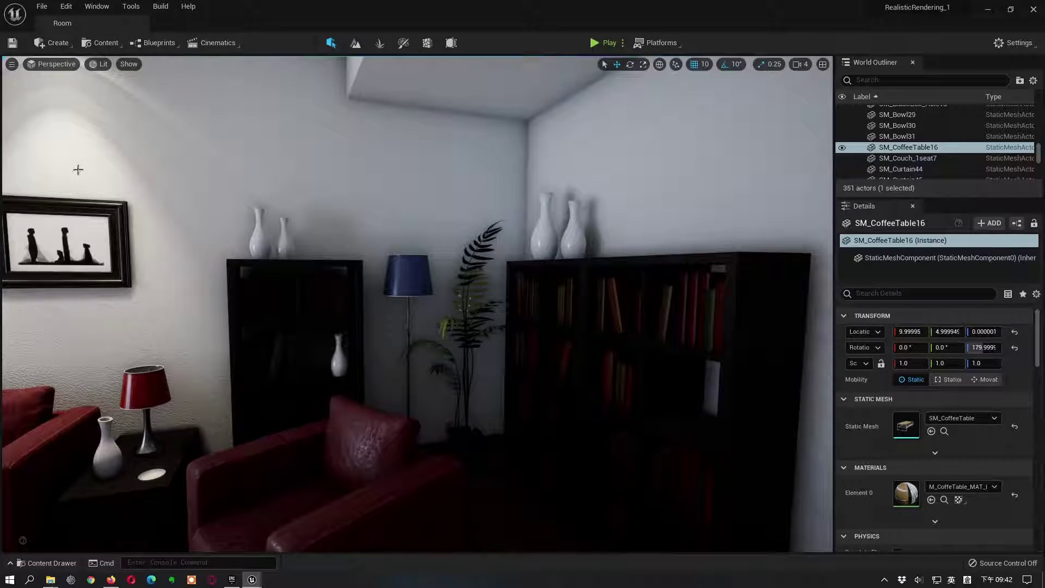
click(13, 66)
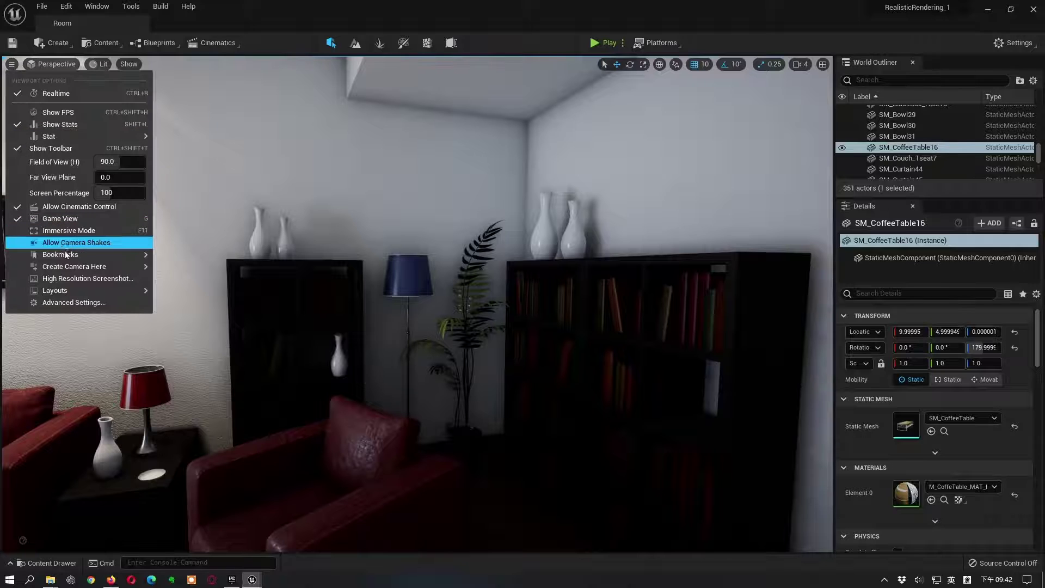
mouse_move(63, 255)
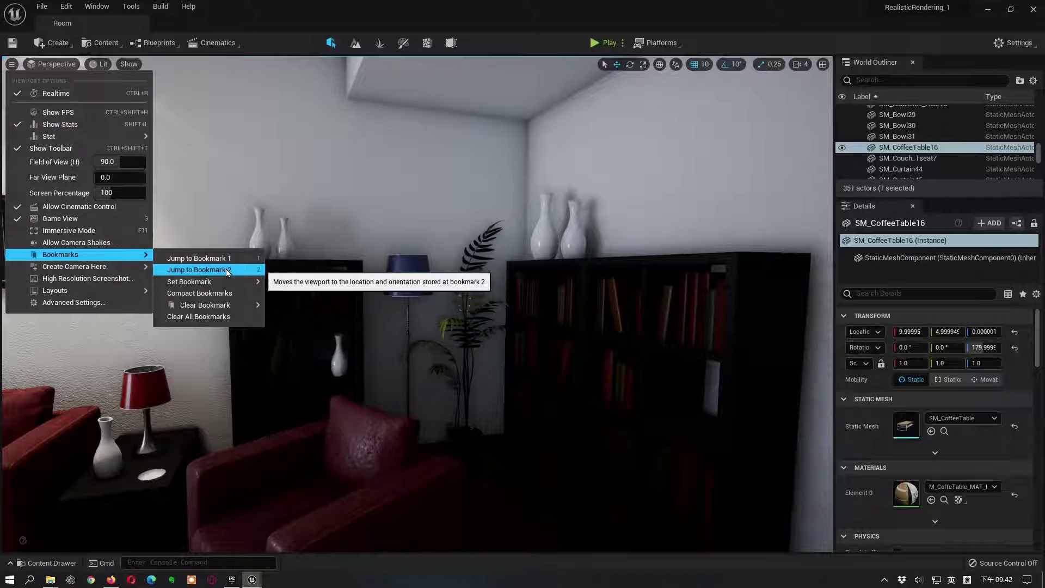
click(498, 16)
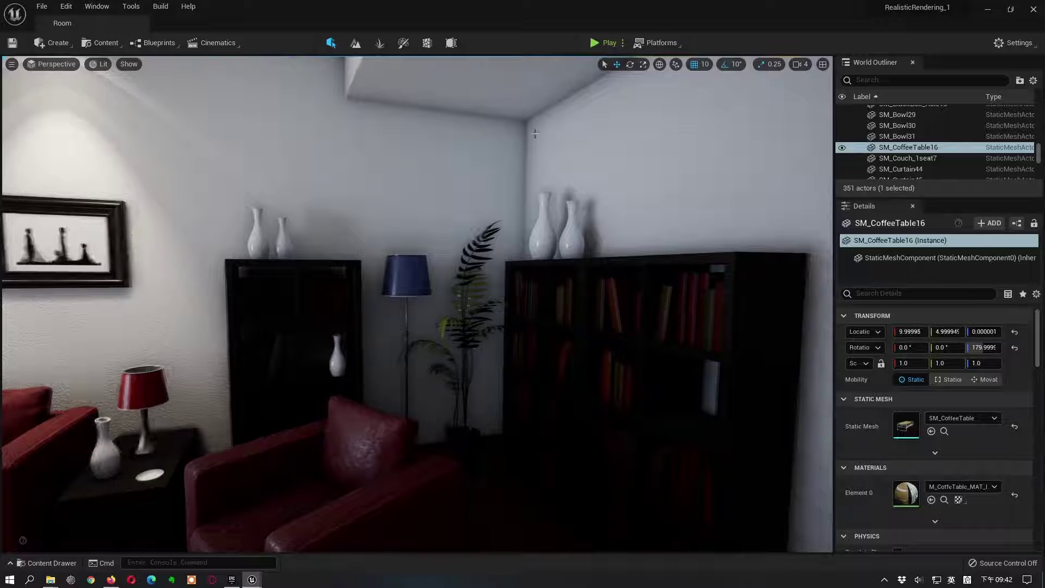
click(550, 84)
key(1)
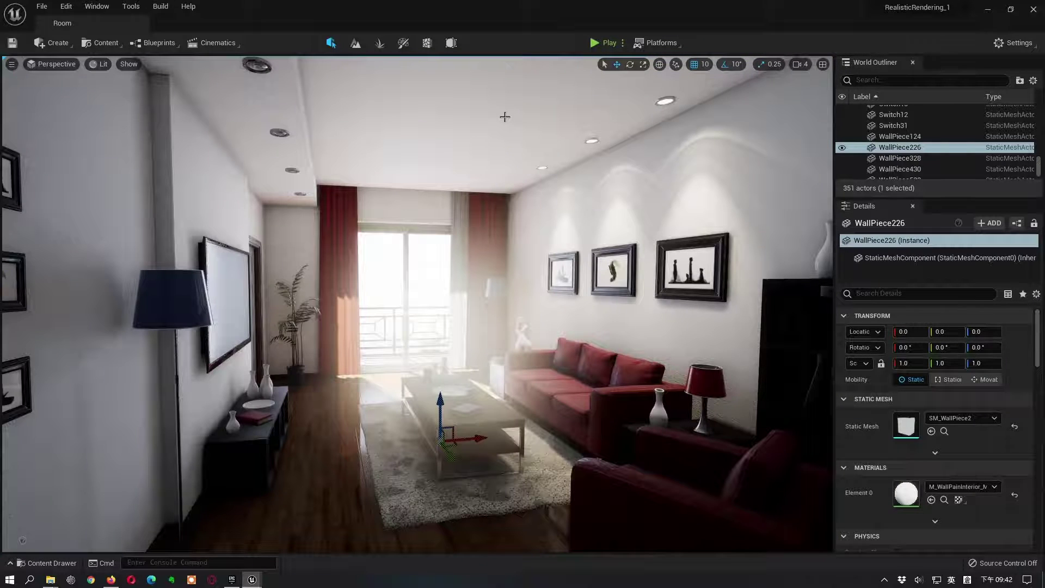
key(2)
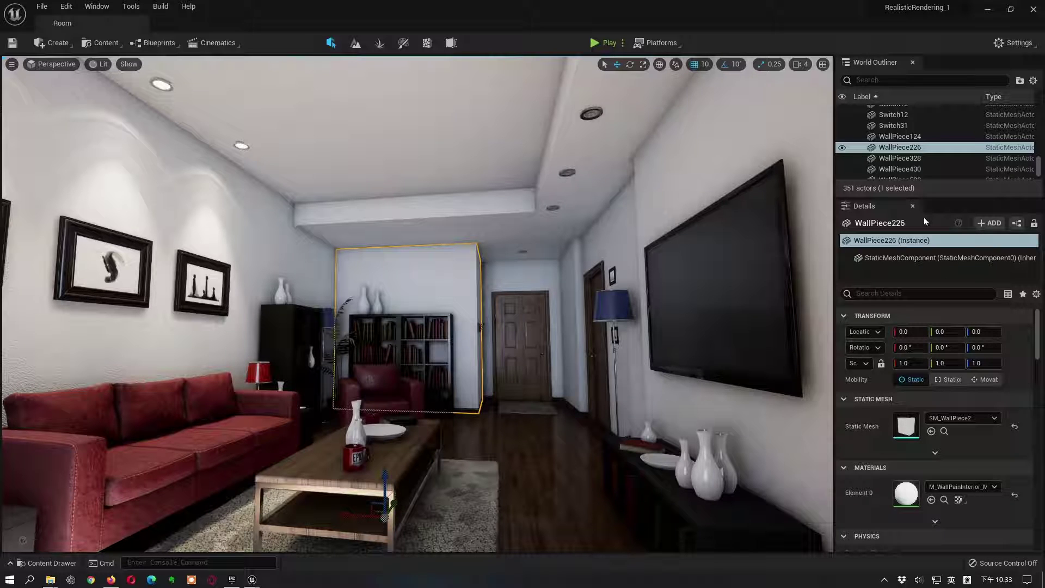
Check the project's Materials folder in the Content Drawer, and select a vase by the TV and the wall behind the bookshelf.
click(57, 565)
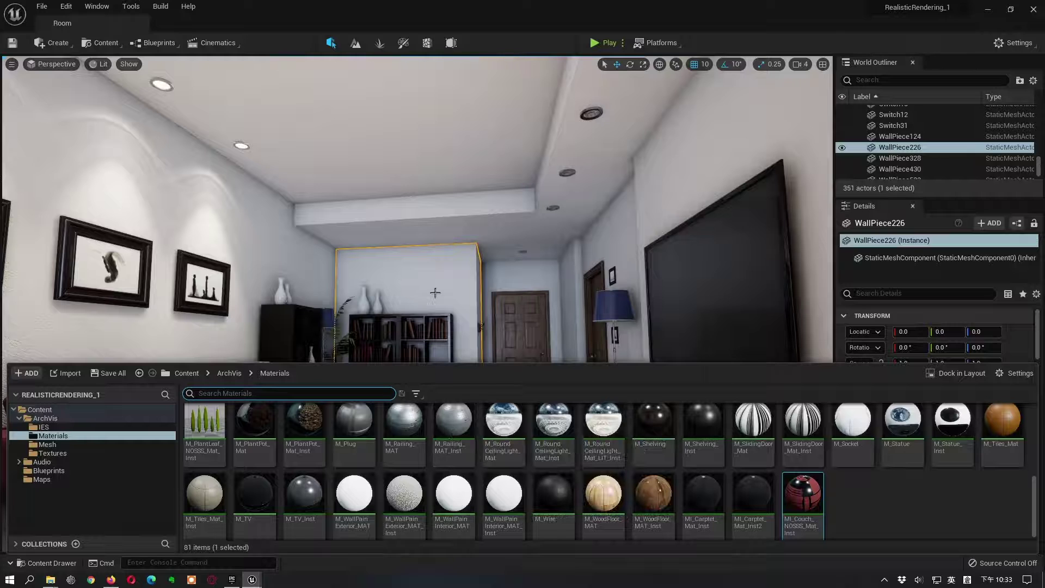
click(435, 292)
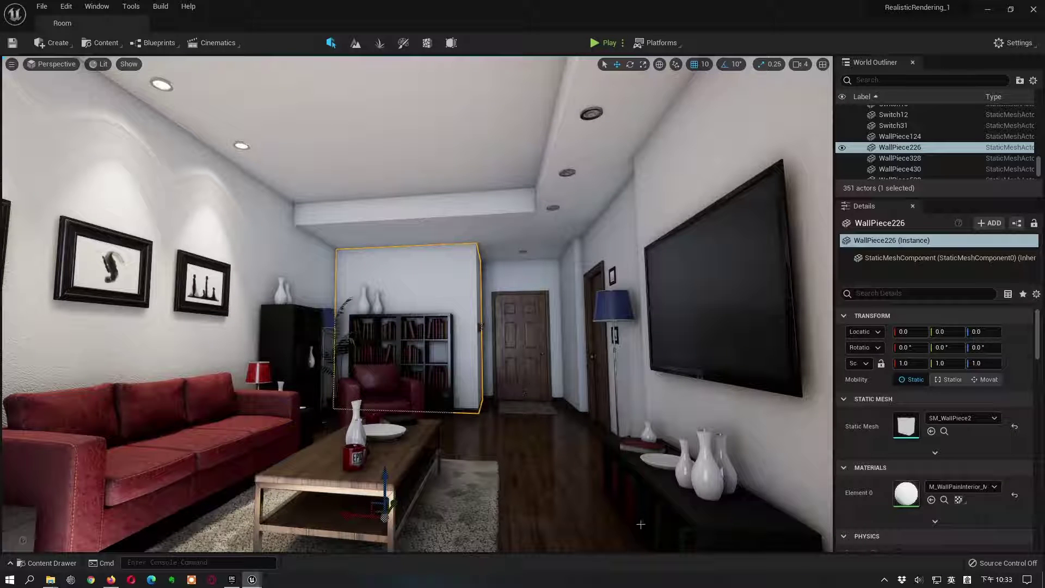
click(715, 477)
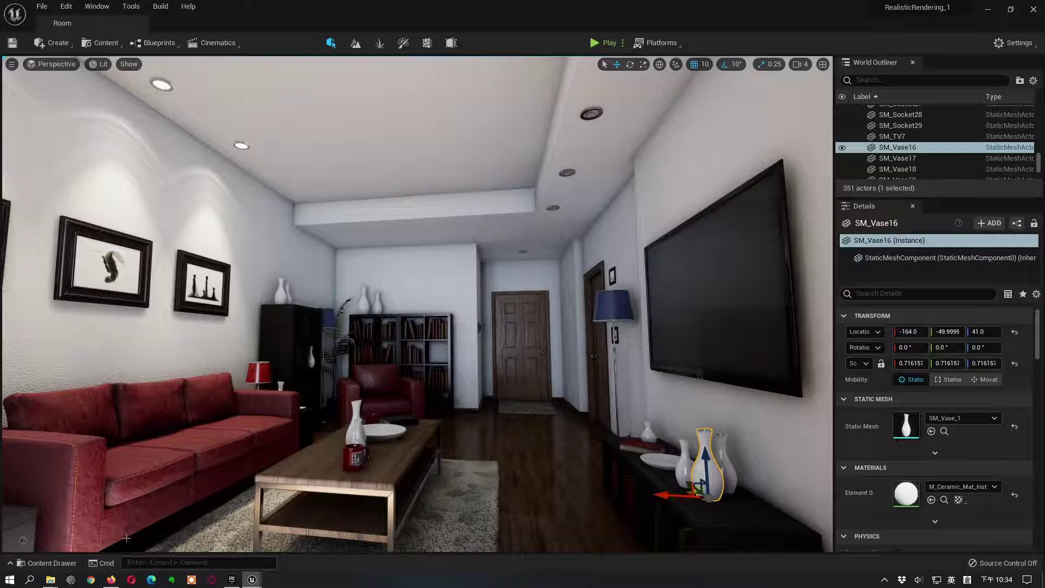
click(49, 563)
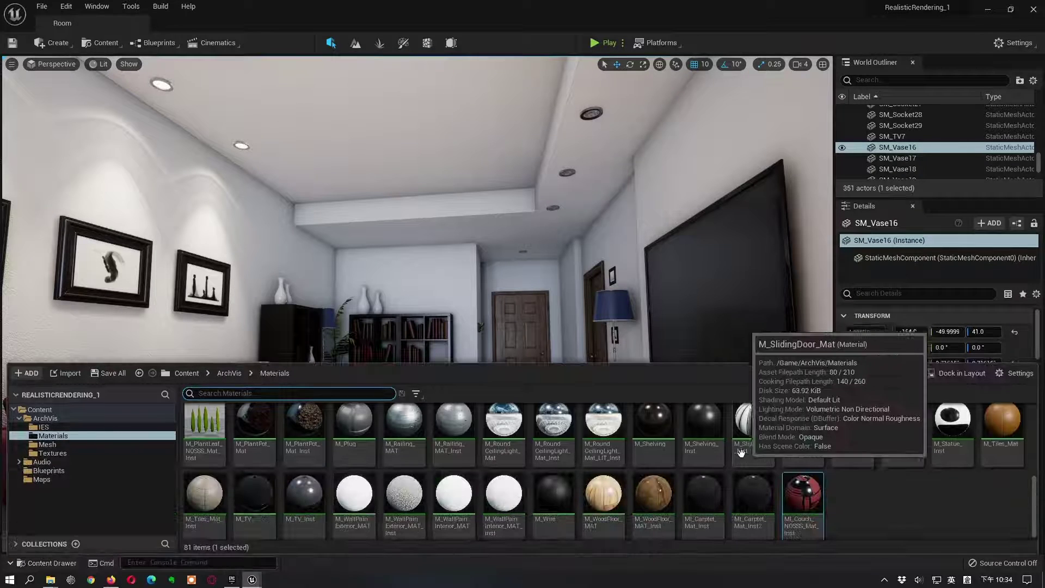
click(435, 267)
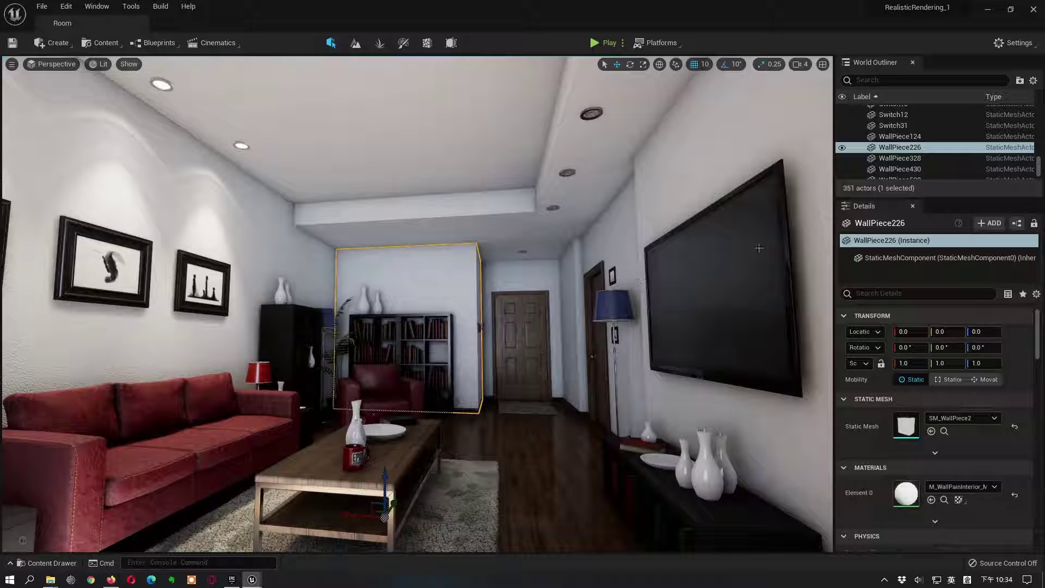
Open the selected wall piece's name for editing in its details, and again with the Rename command in the outliner.
click(882, 227)
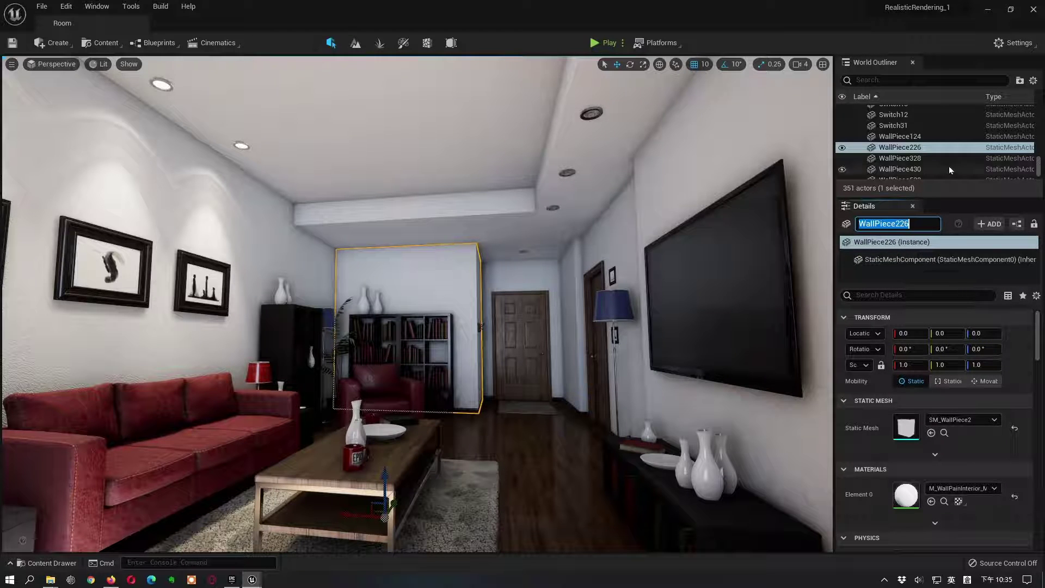
key(Return)
right_click(910, 149)
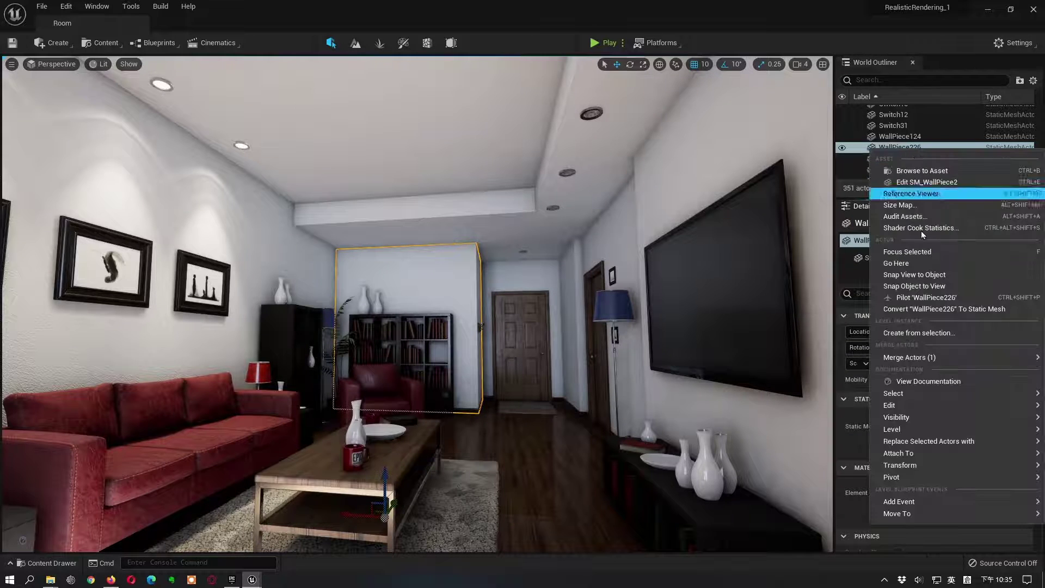
mouse_move(903, 406)
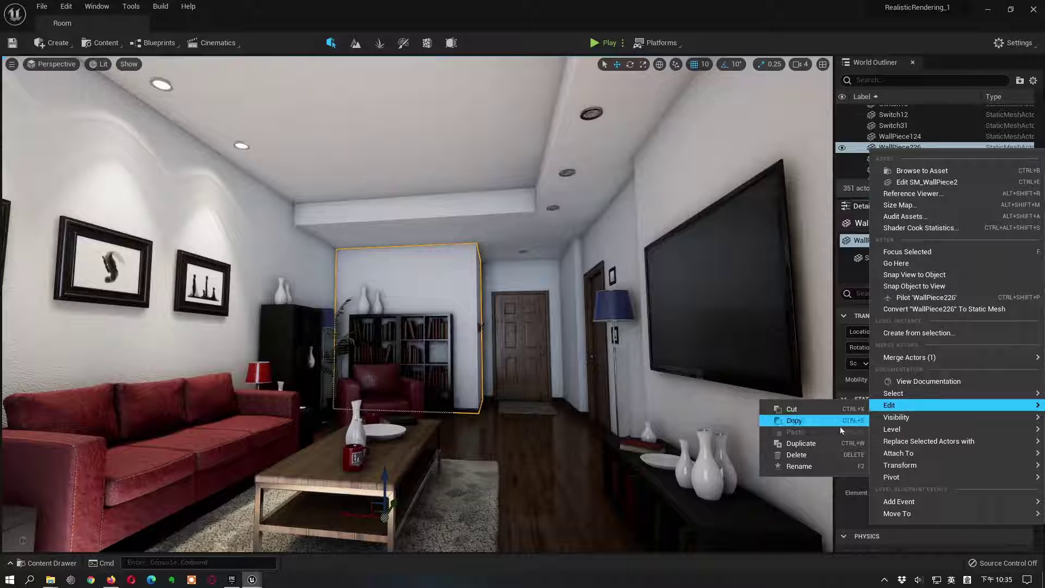
click(809, 466)
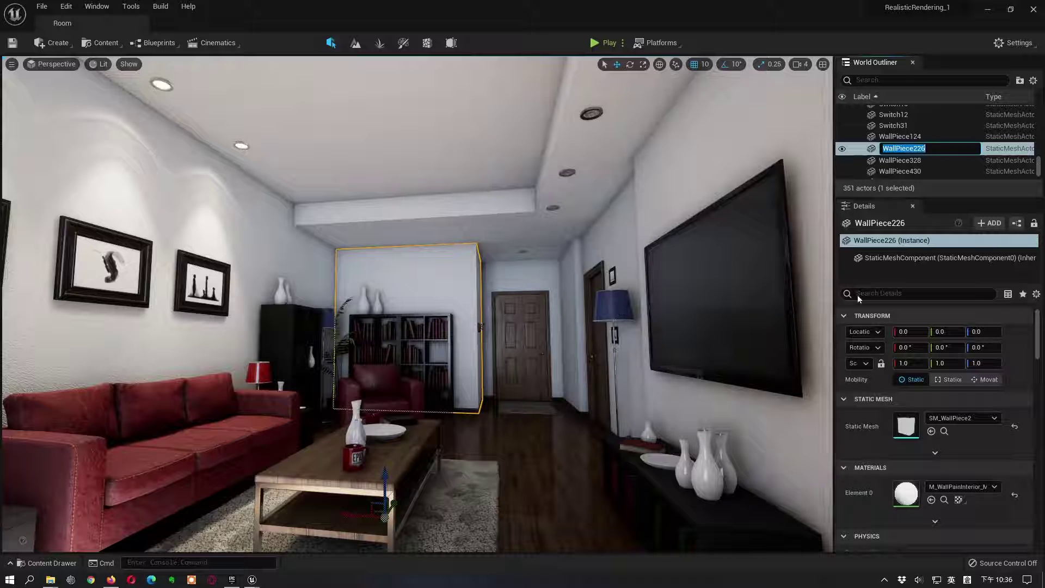
mouse_move(884, 263)
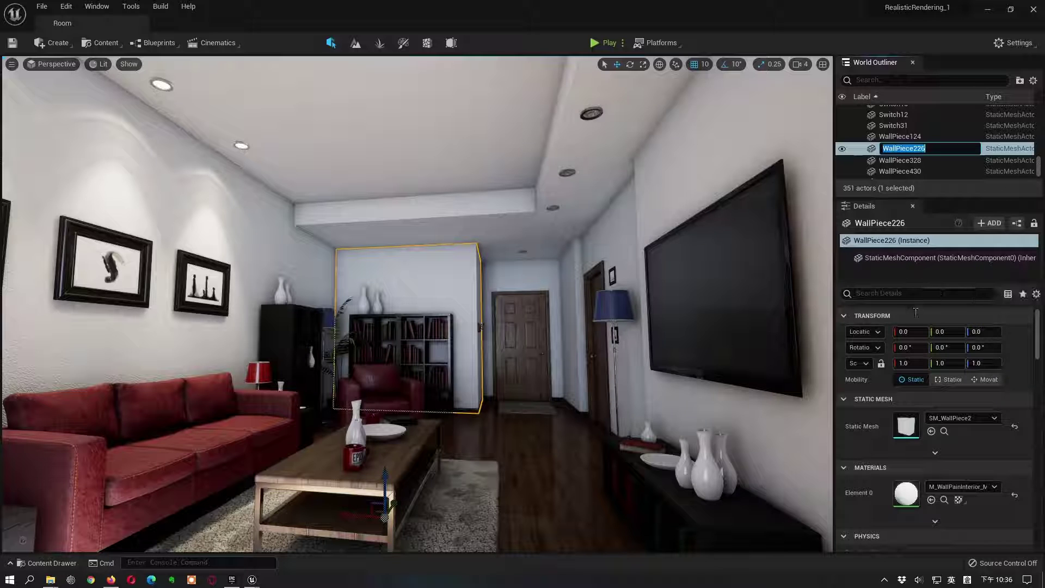
key(Return)
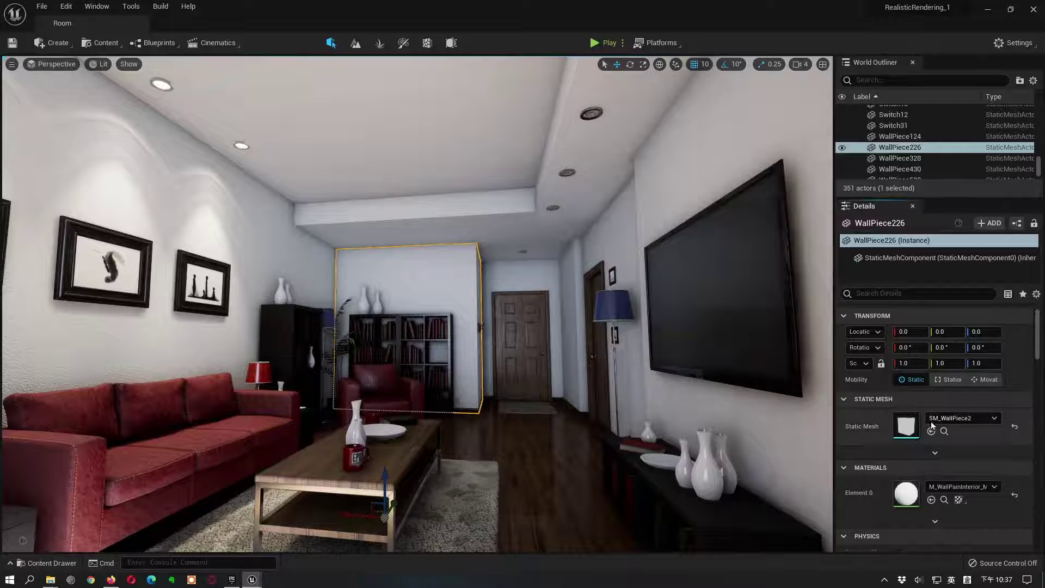
Examine the selected wall piece's physics, collision, lighting, rendering and navigation properties.
scroll(967, 417, down, 10)
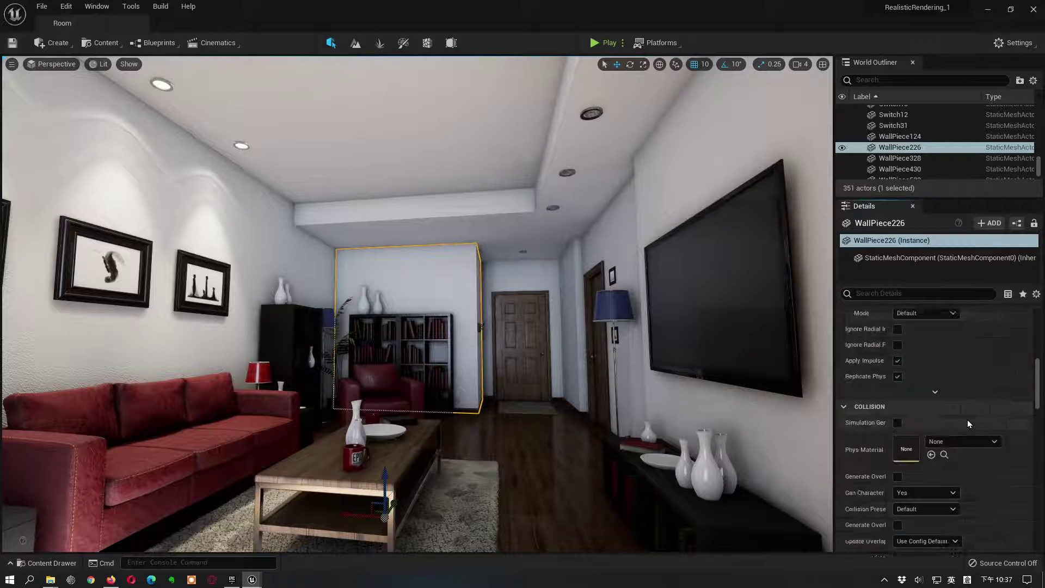
scroll(966, 427, down, 15)
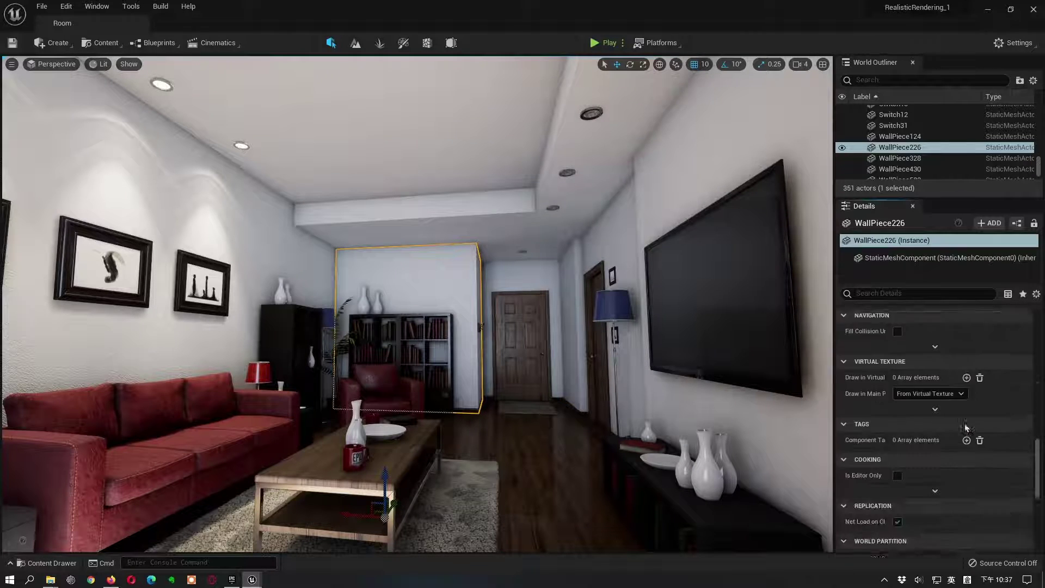
scroll(961, 420, up, 10)
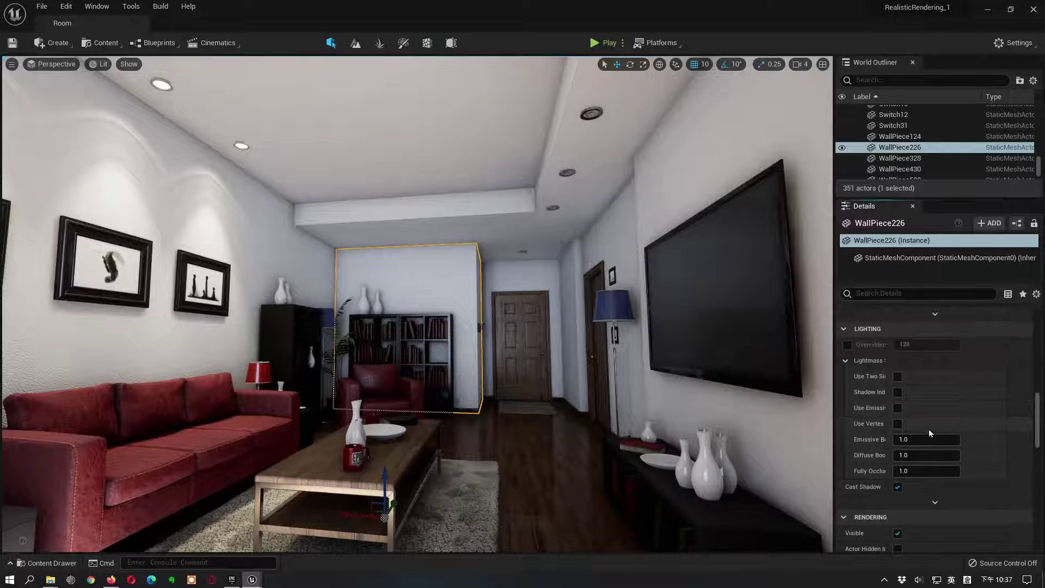
scroll(919, 418, down, 10)
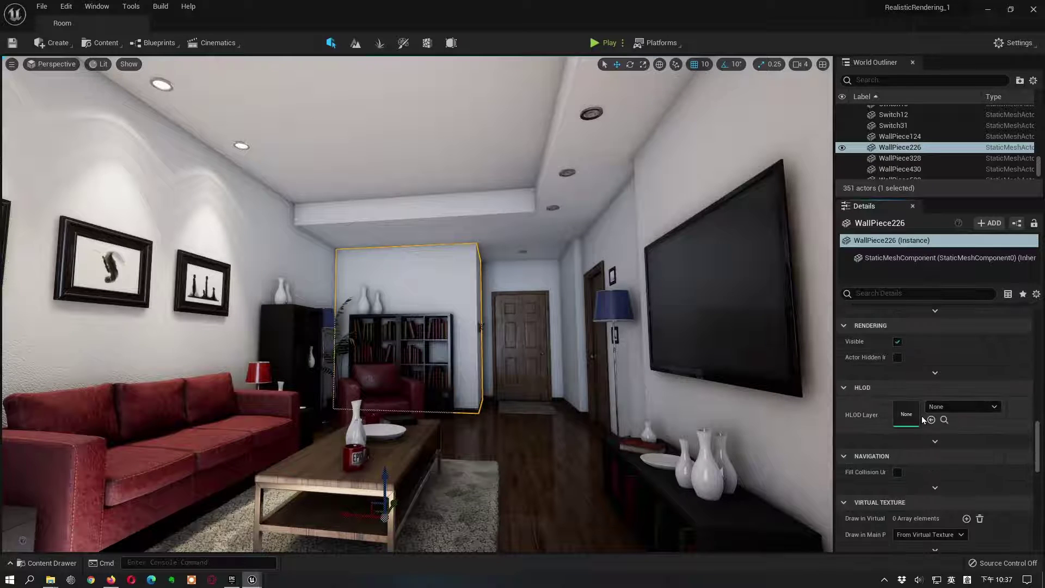
scroll(922, 420, up, 4)
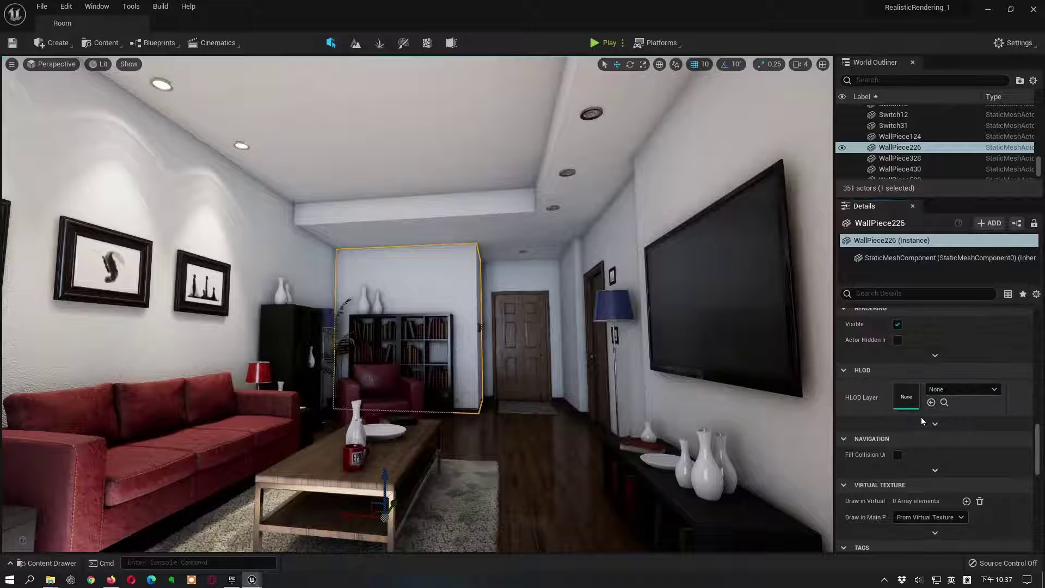
scroll(922, 421, up, 10)
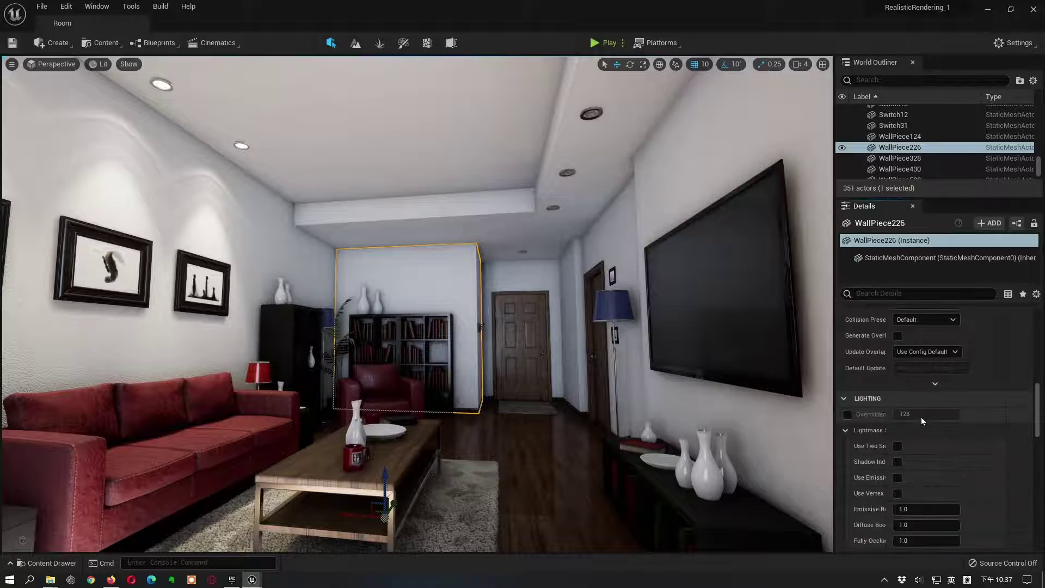
scroll(921, 417, up, 2)
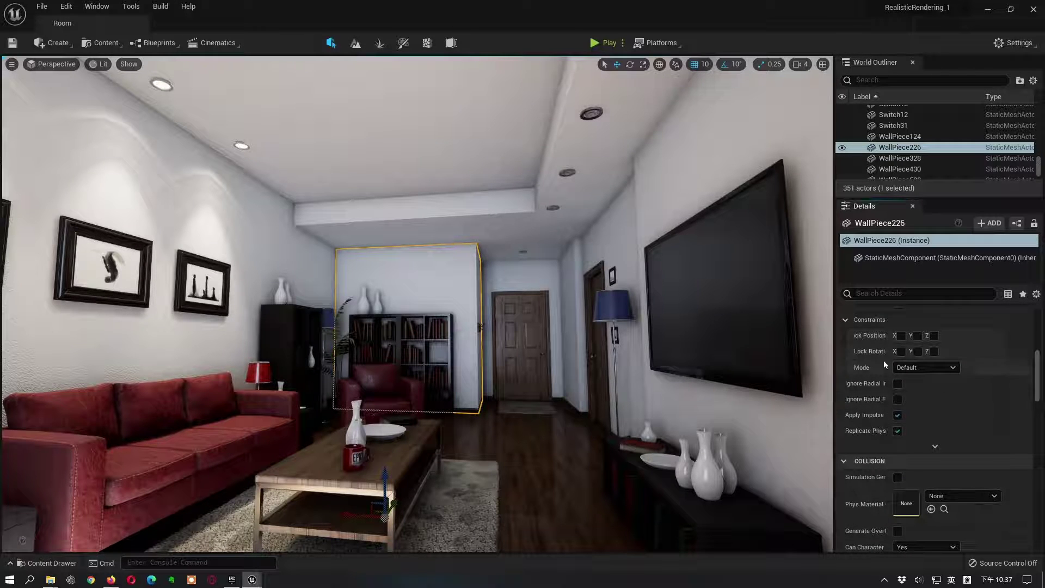
Select the middle vase below the TV and filter its properties by "vis".
click(899, 294)
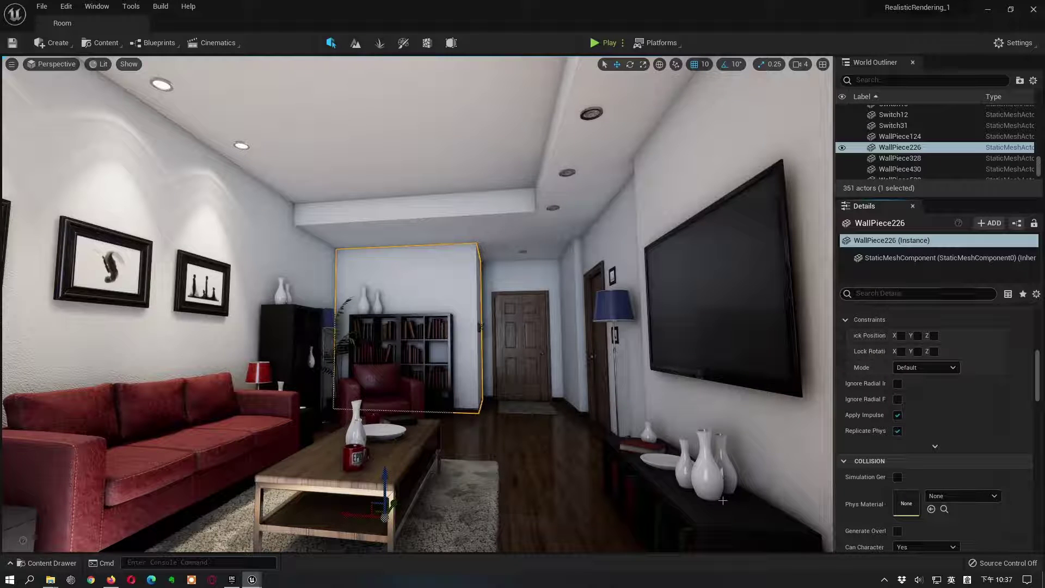
click(708, 481)
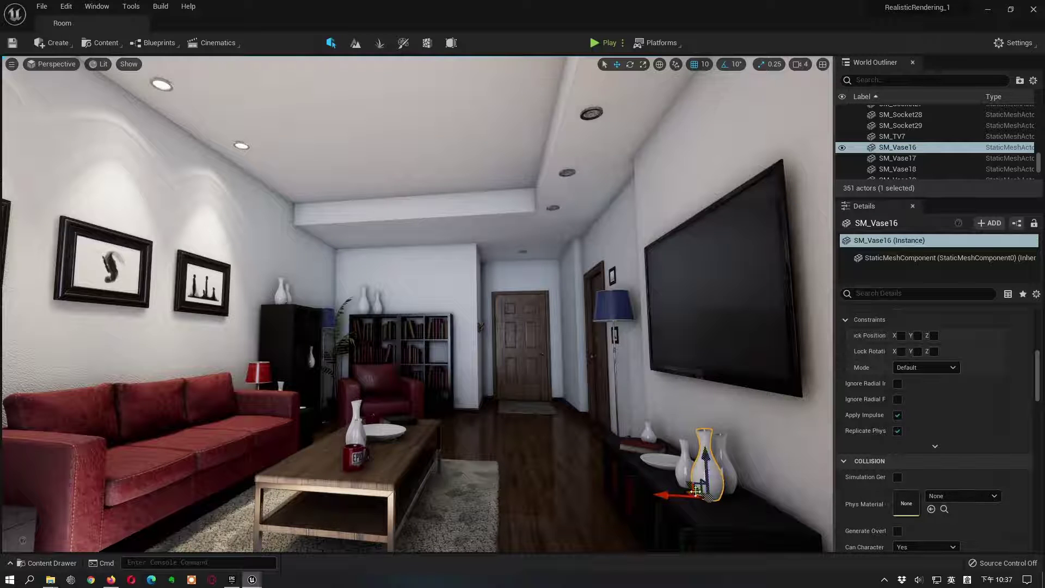
click(890, 295)
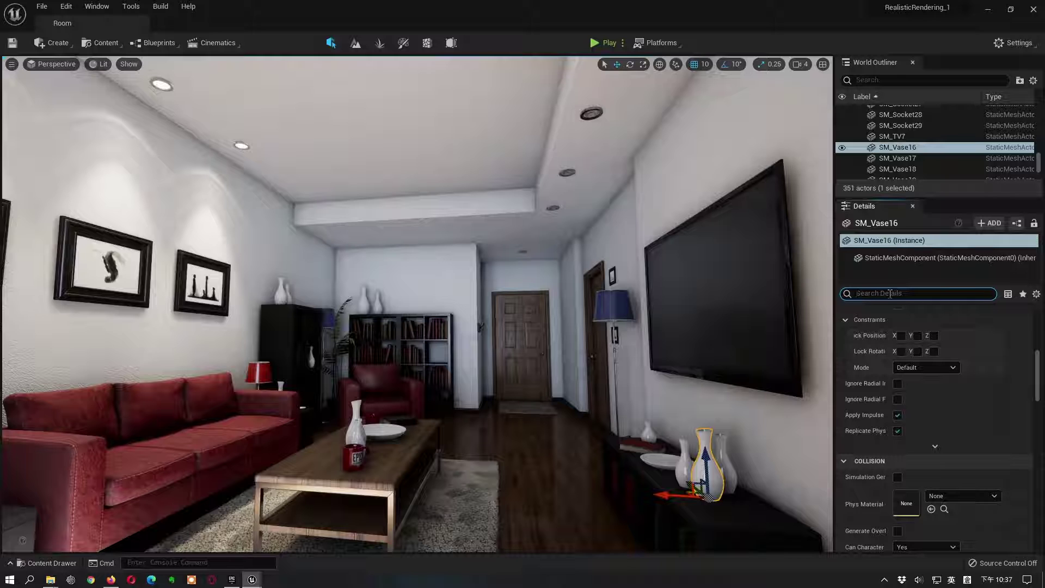
text(vis)
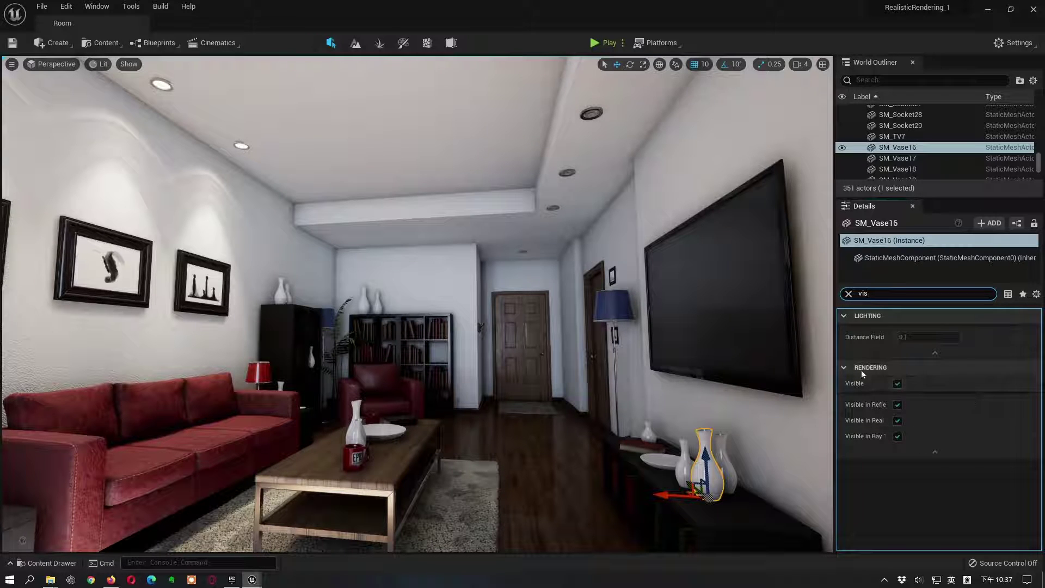
Turn the vase's Visible option off and back on, and clear the property filter.
click(898, 386)
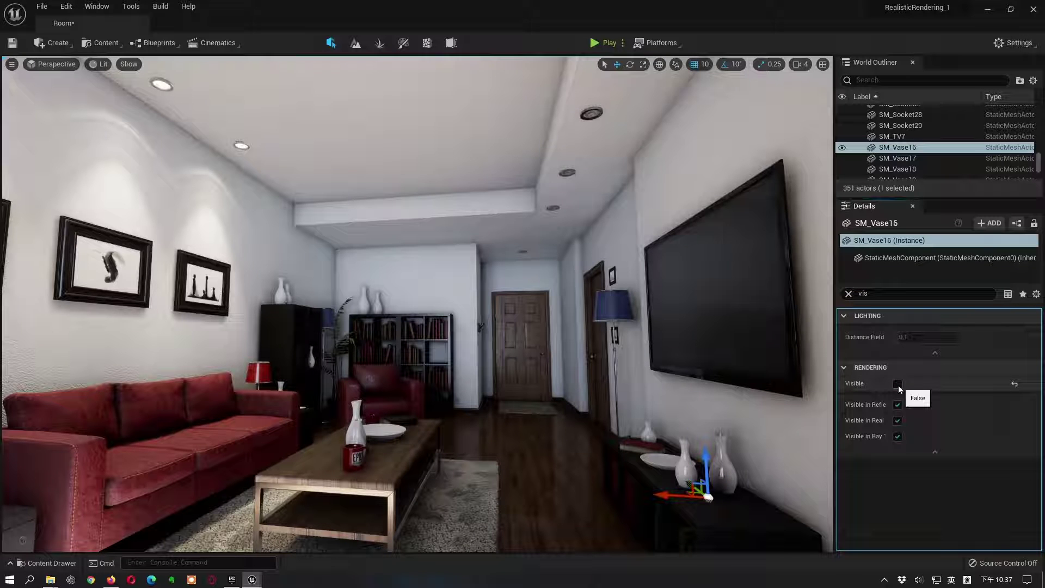
click(898, 385)
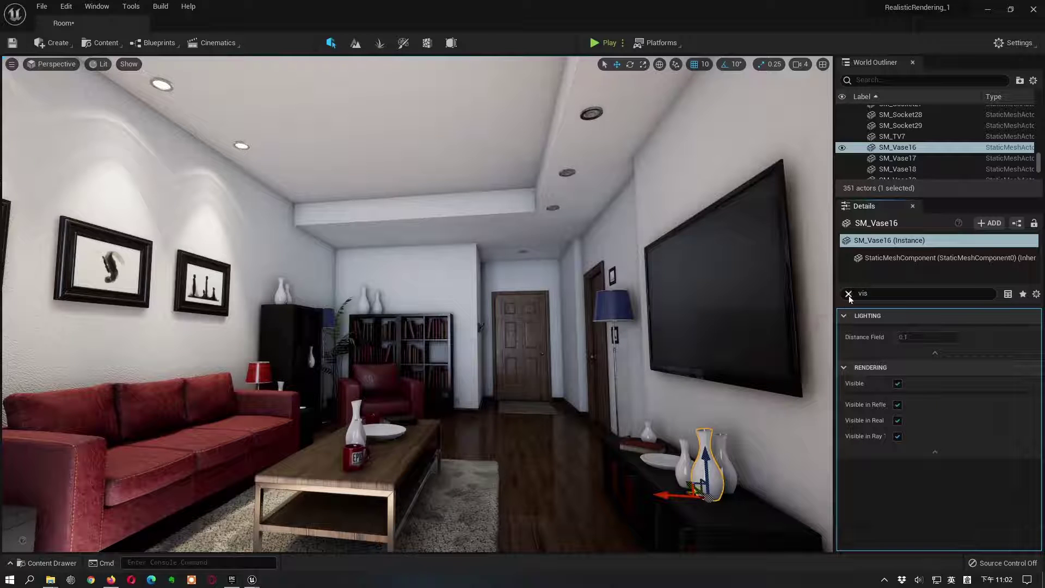
click(849, 294)
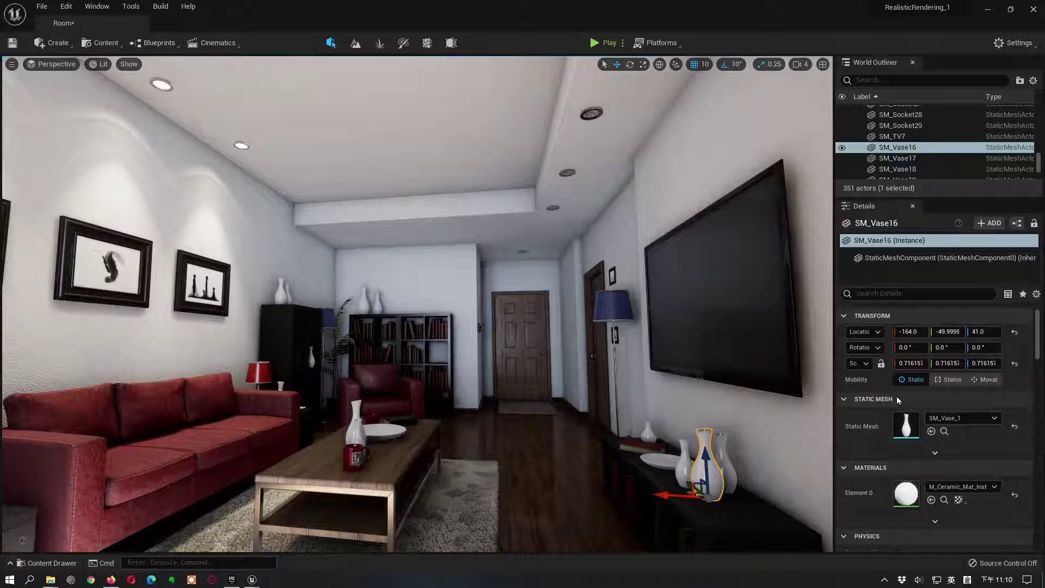
Select the vases beside the middle one, and locate the smaller vase's static mesh asset in the project content.
click(725, 460)
click(683, 465)
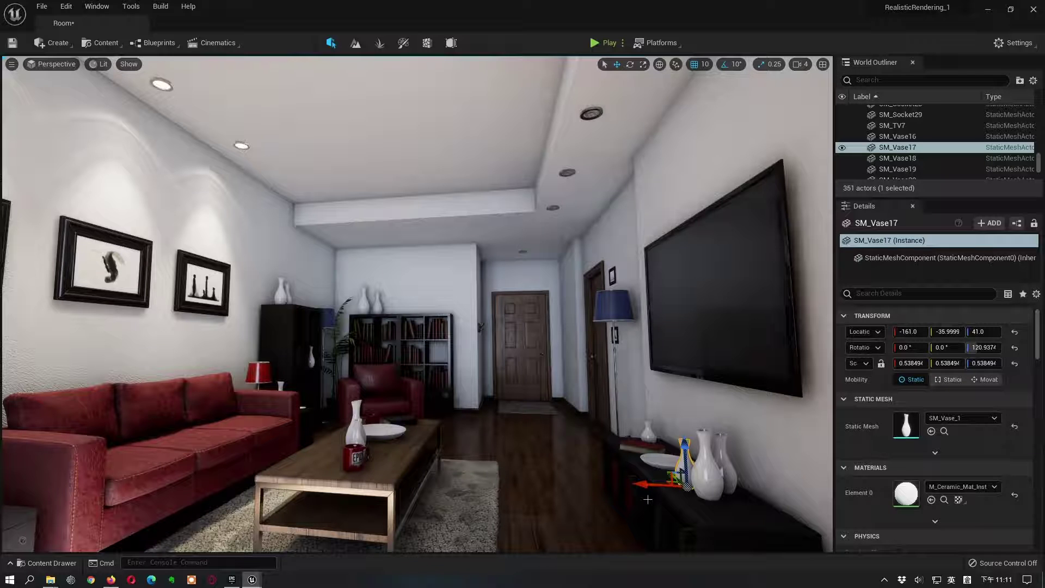
click(943, 431)
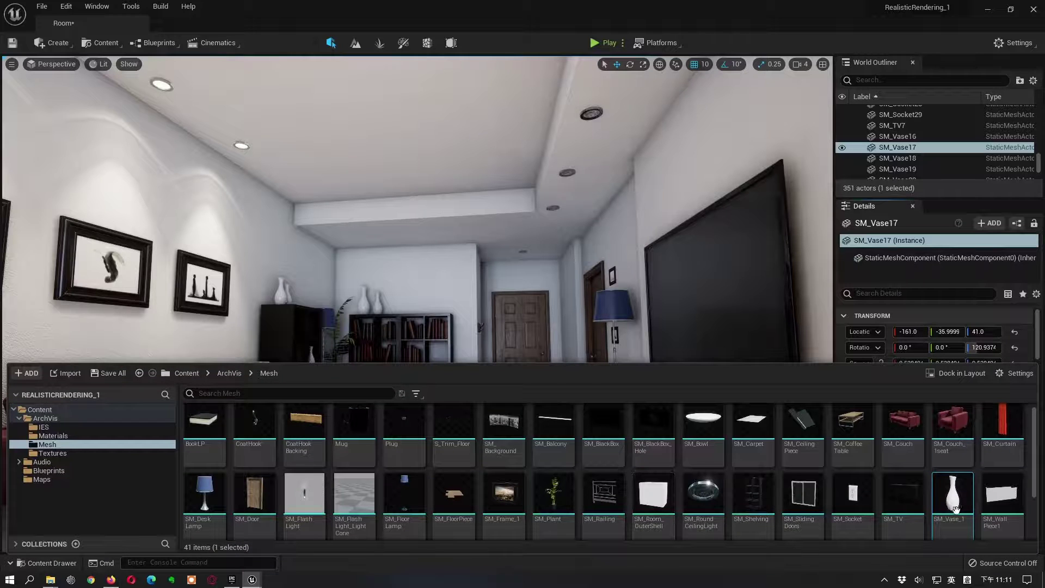
mouse_move(950, 511)
click(811, 317)
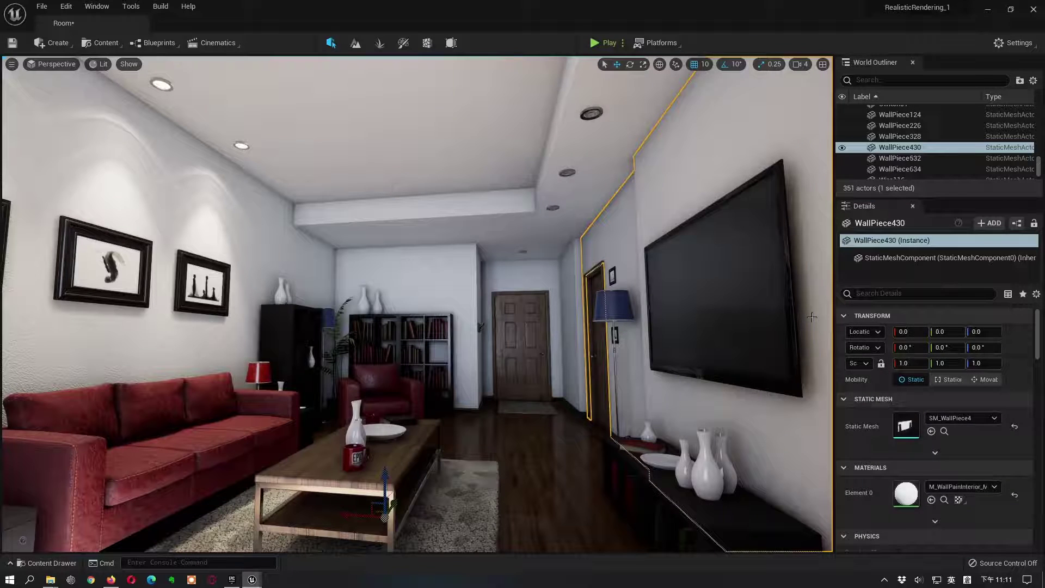
Compare the middle vase with the mug on the coffee table, and replace the vase's static mesh with Mug.
click(708, 474)
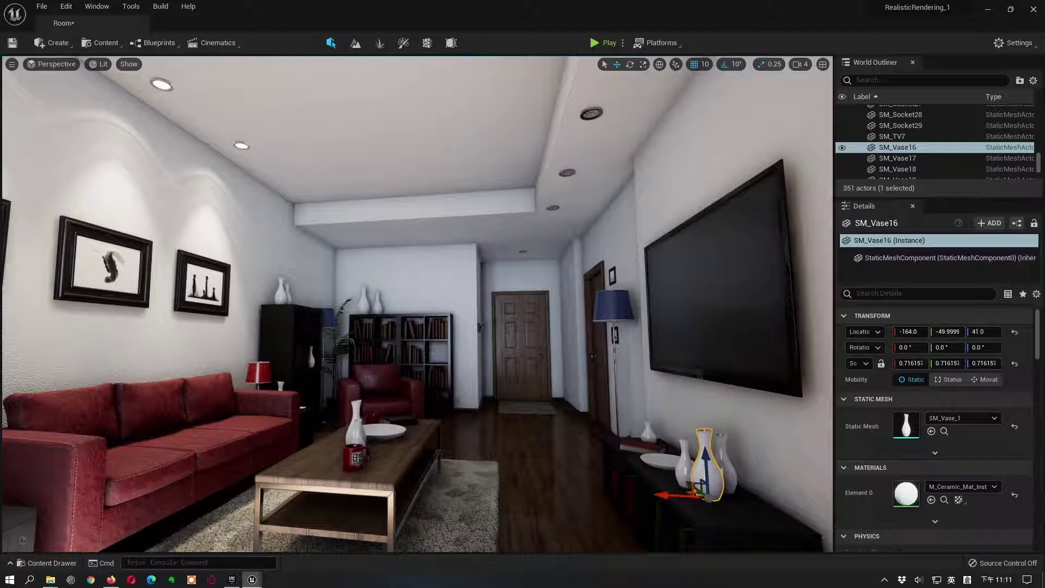
click(348, 458)
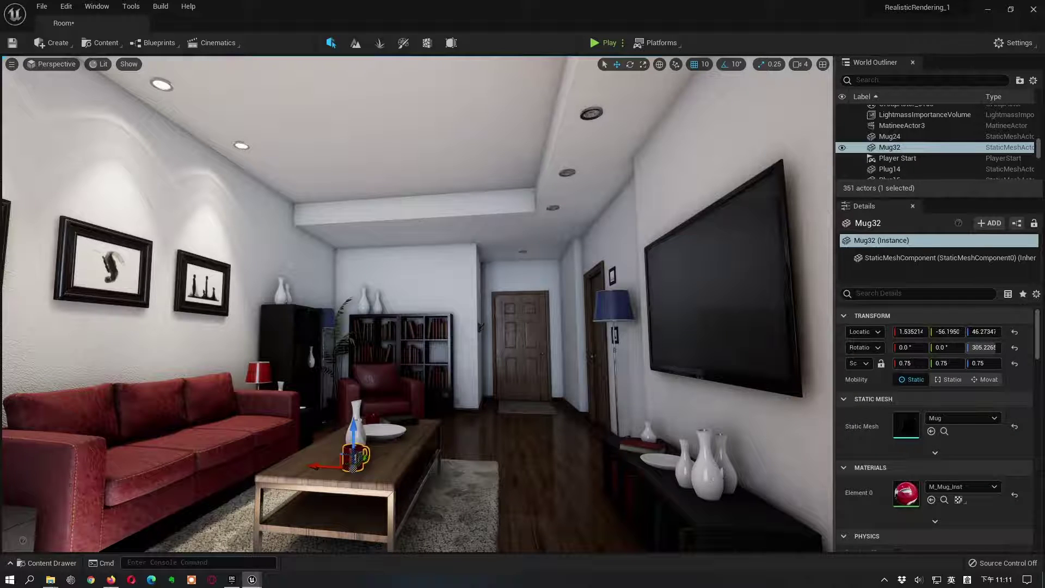
click(707, 478)
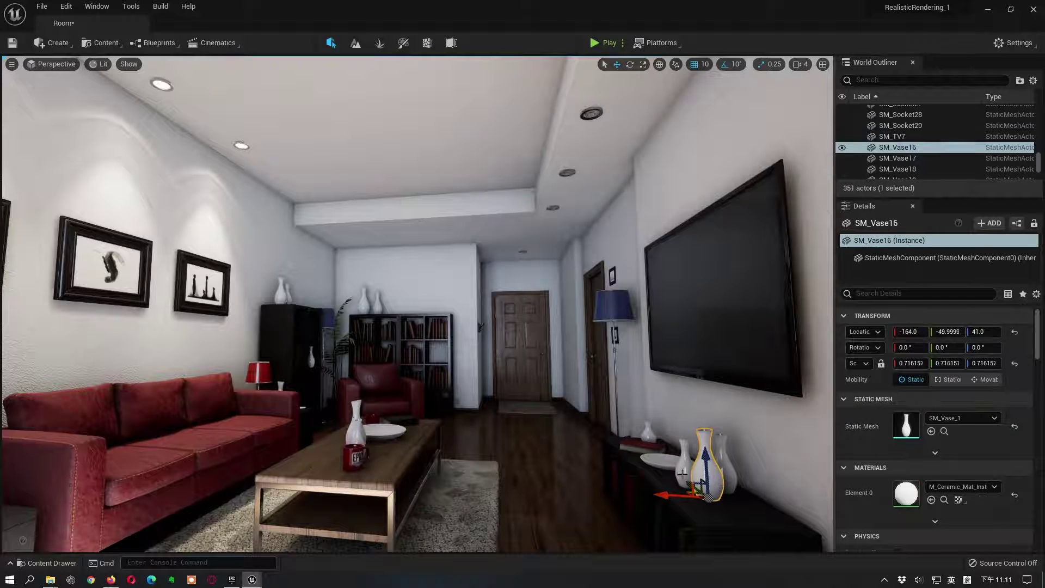
click(996, 418)
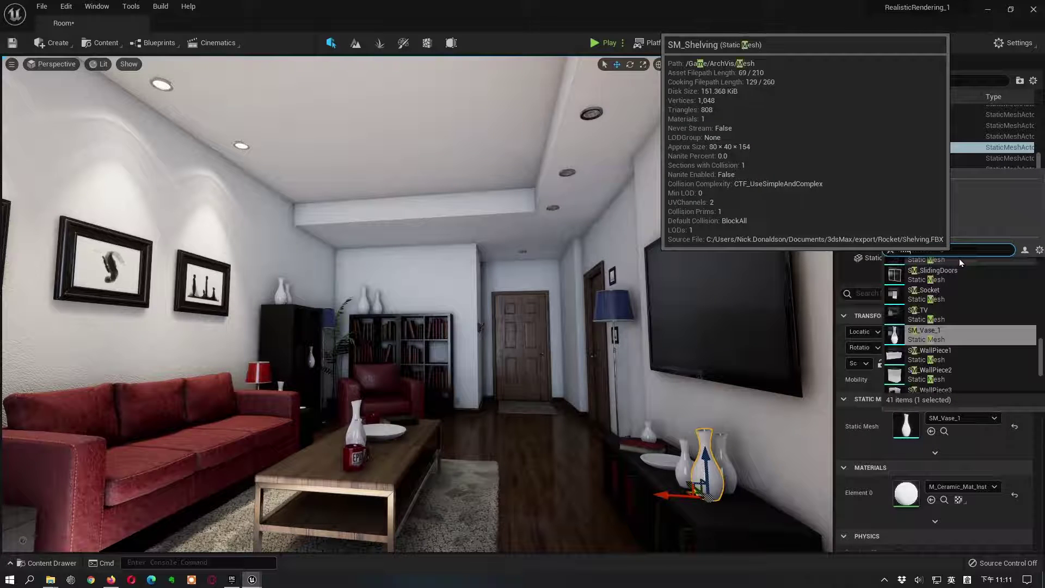
text(mug)
click(914, 264)
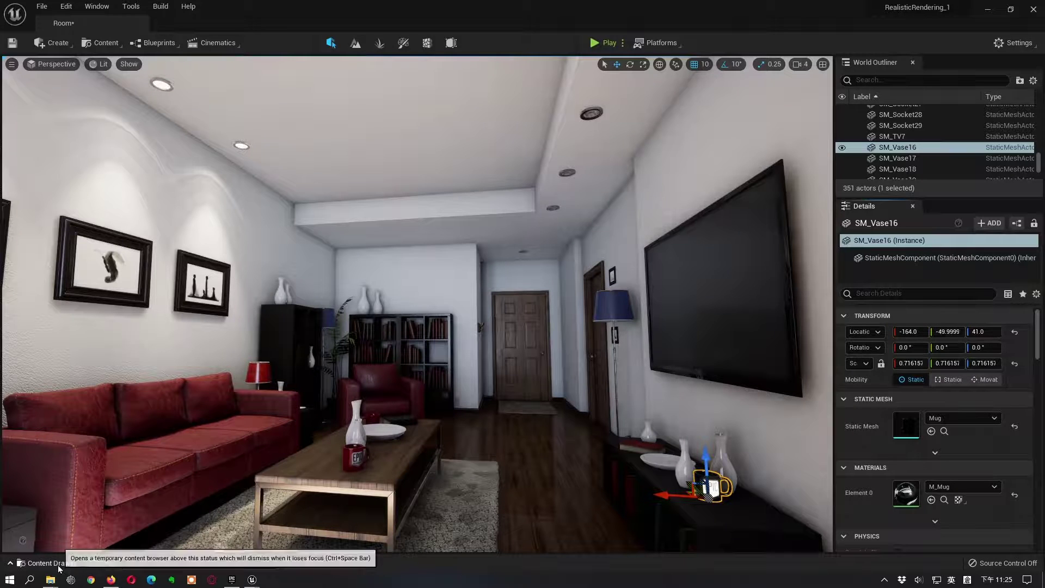
Assign the SM_DeskLamp asset from the project's Mesh folder as the static mesh of SM_Vase16.
click(58, 568)
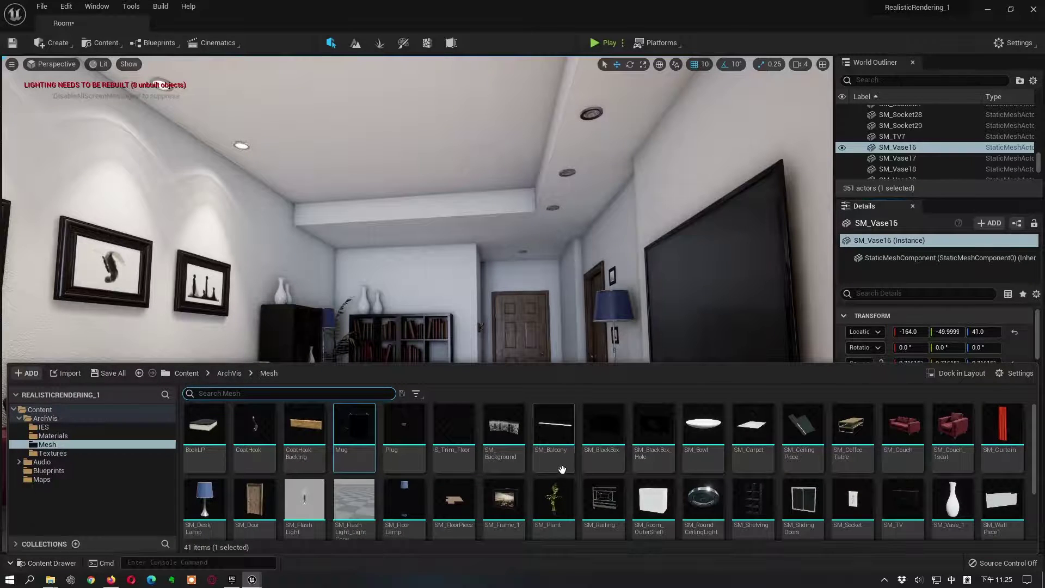
click(207, 503)
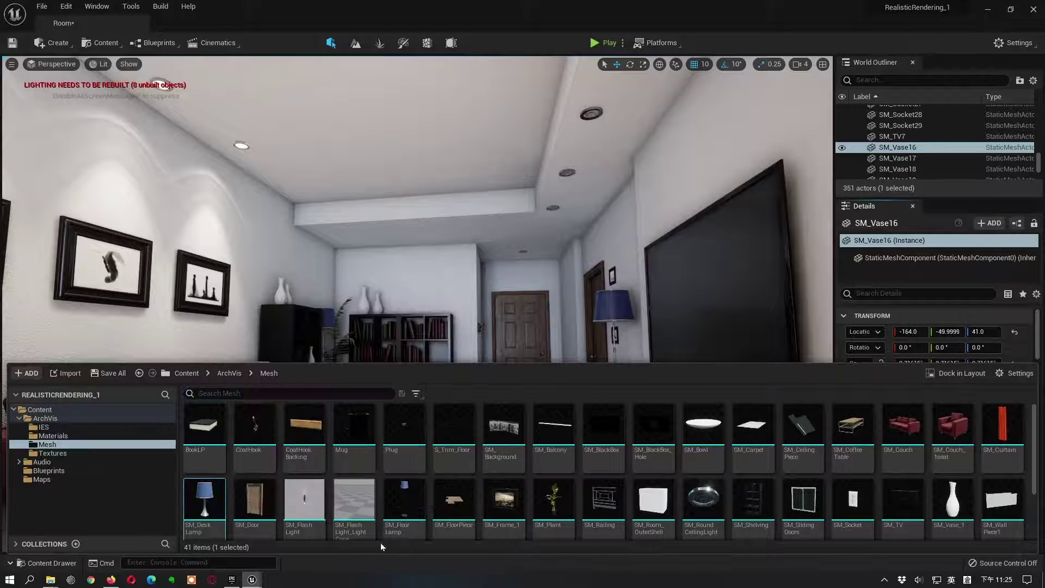
click(404, 564)
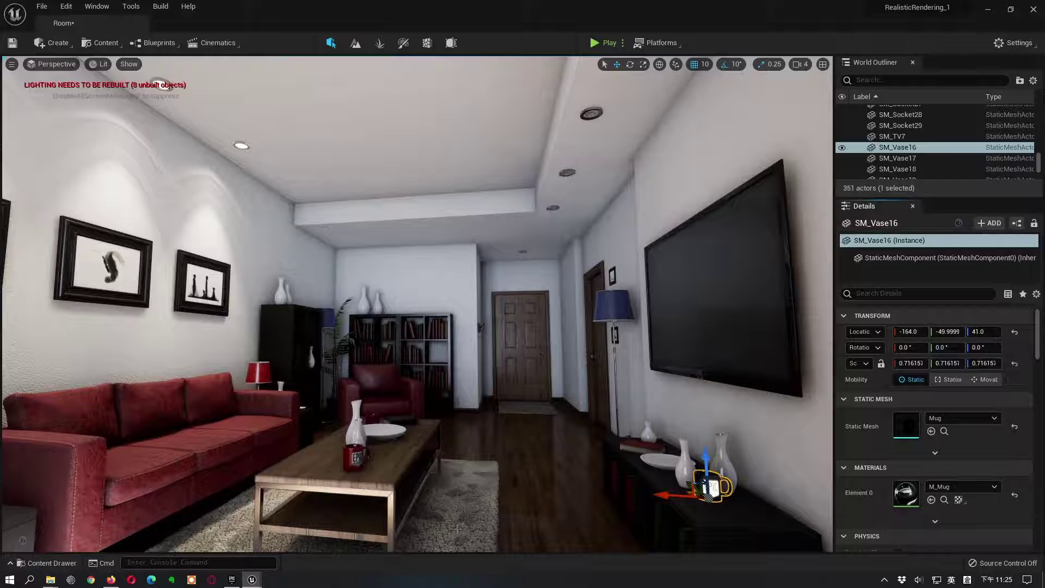
click(931, 431)
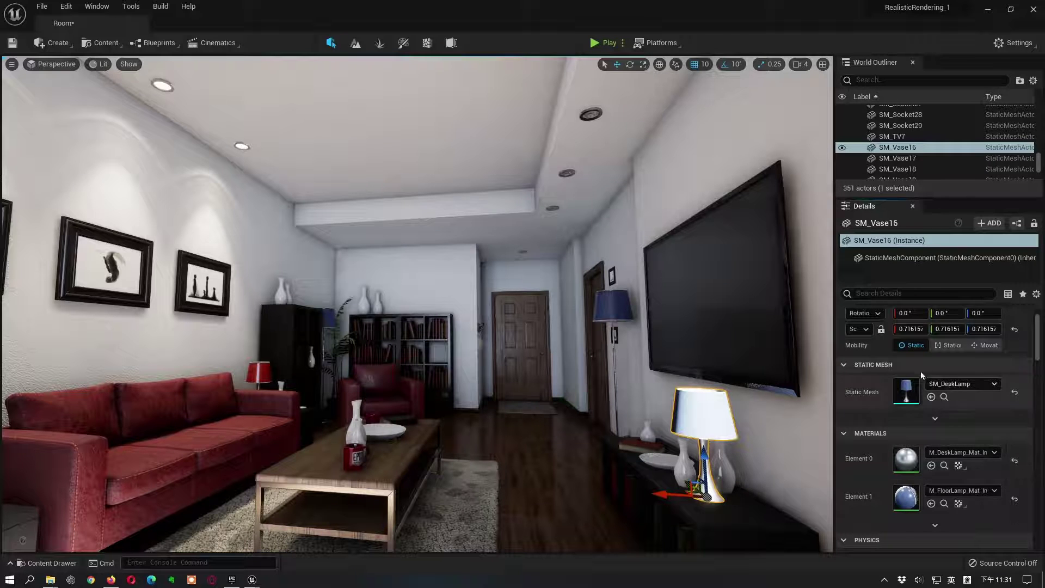
Assign M_Curtain_MAT_Inst from the project's Materials folder to material Element 0 of the desk lamp on the TV cabinet.
click(993, 452)
click(996, 454)
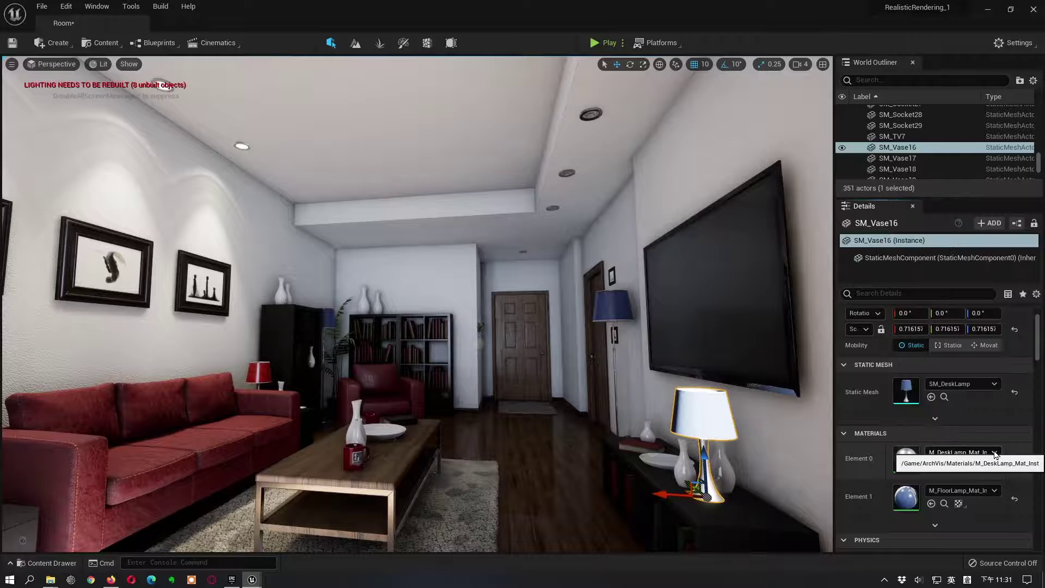
click(49, 563)
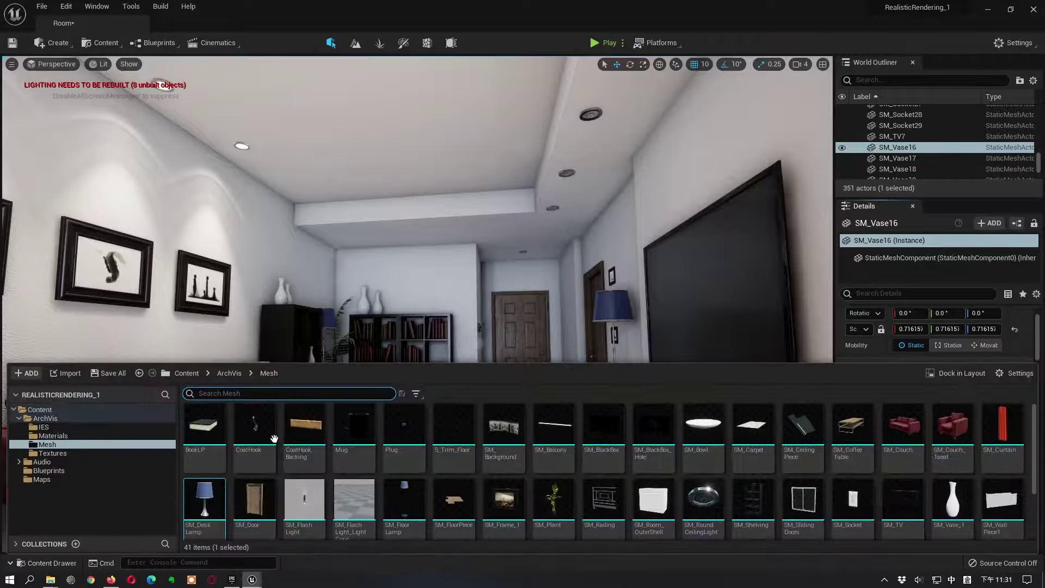
click(73, 436)
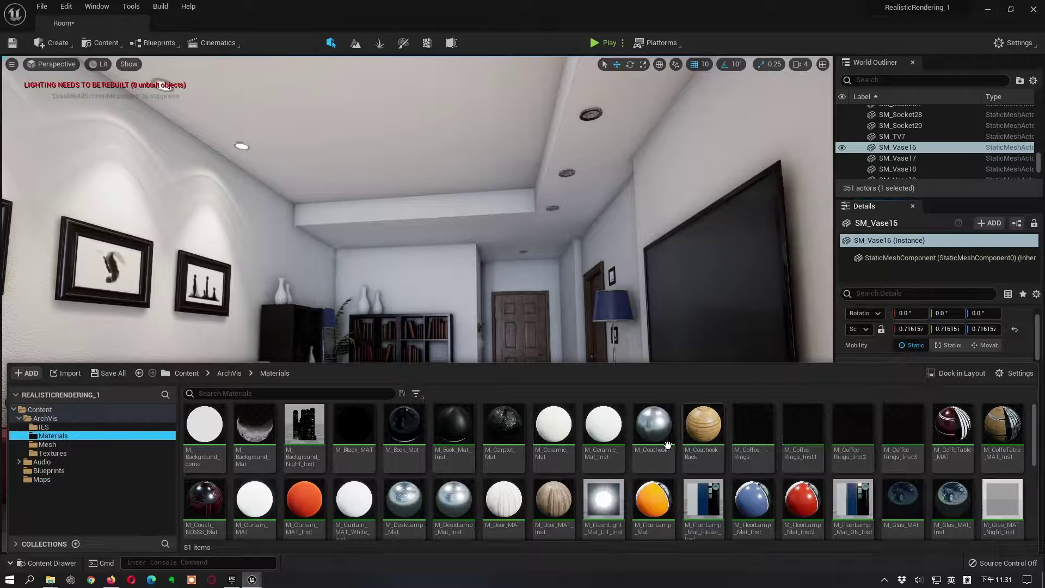
click(311, 506)
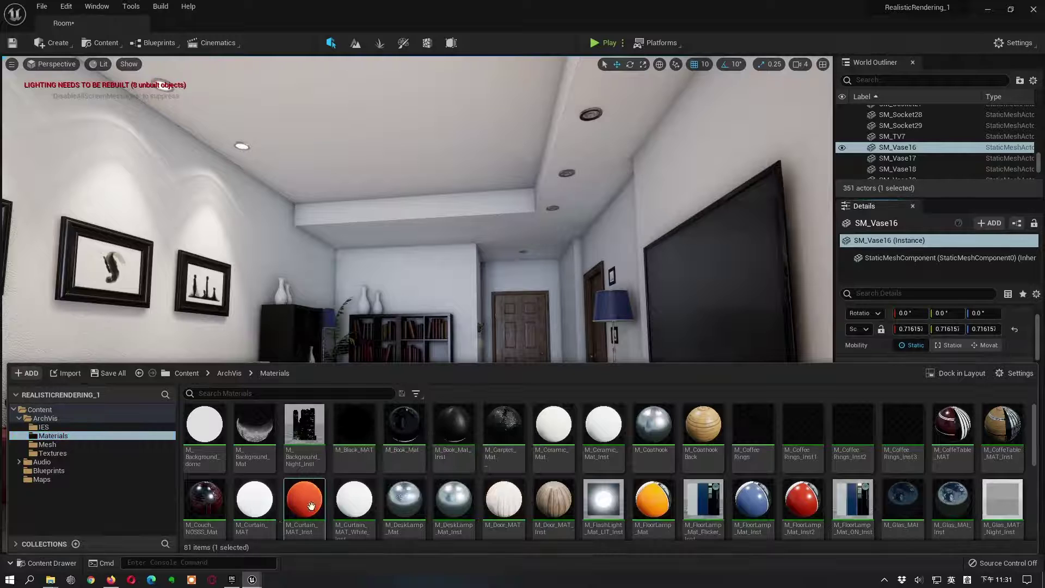
click(720, 564)
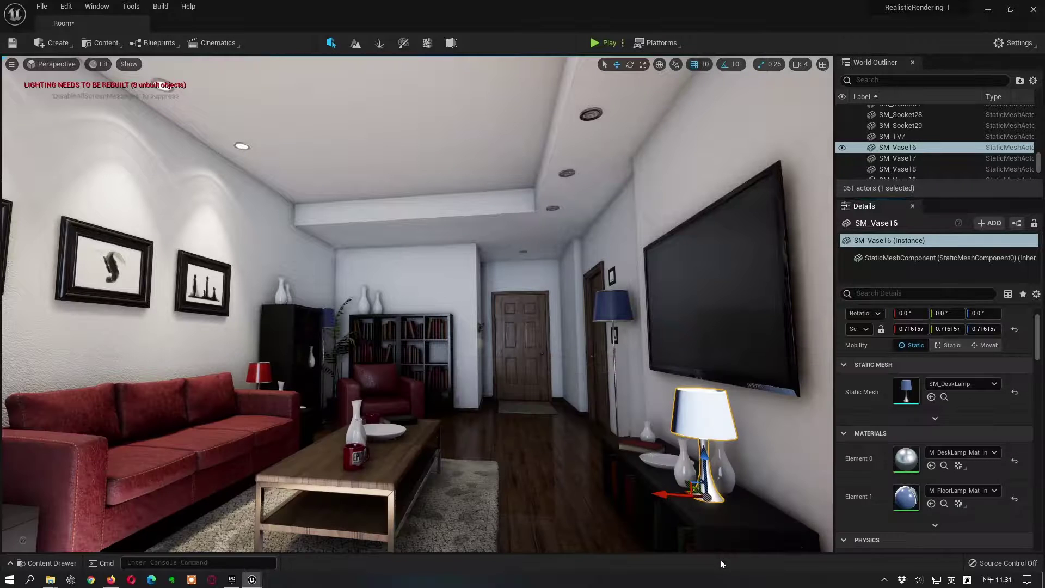
click(931, 464)
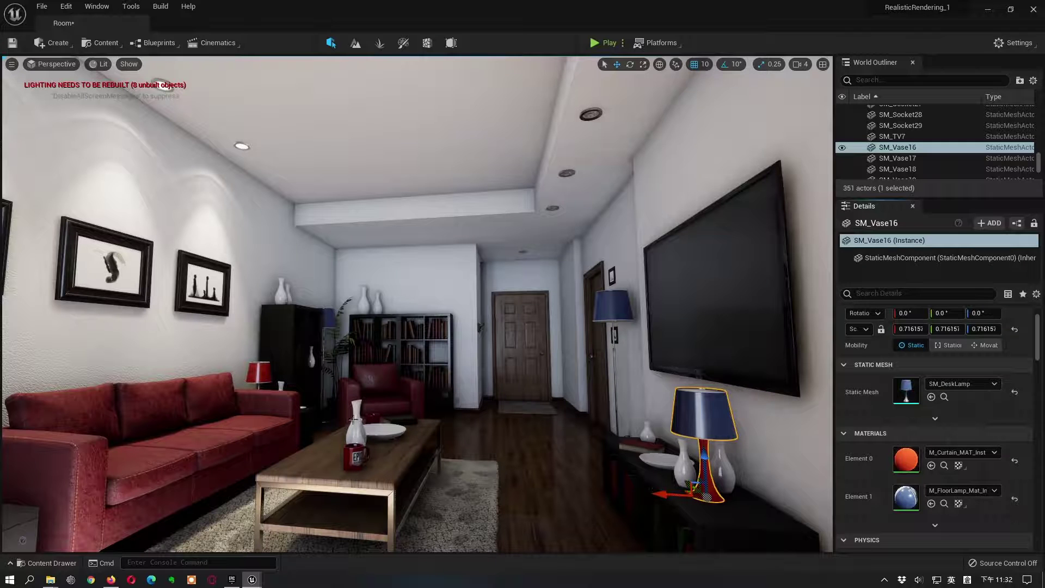
Select the couch beside the coffee table and set its material Element 0 to M_WoodFloor_MAT.
click(227, 432)
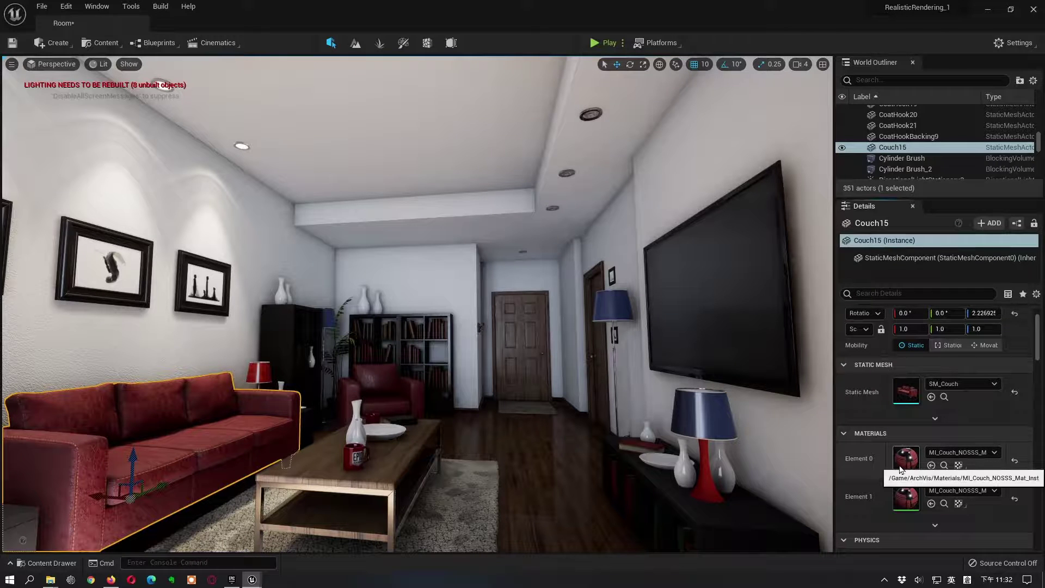
click(960, 453)
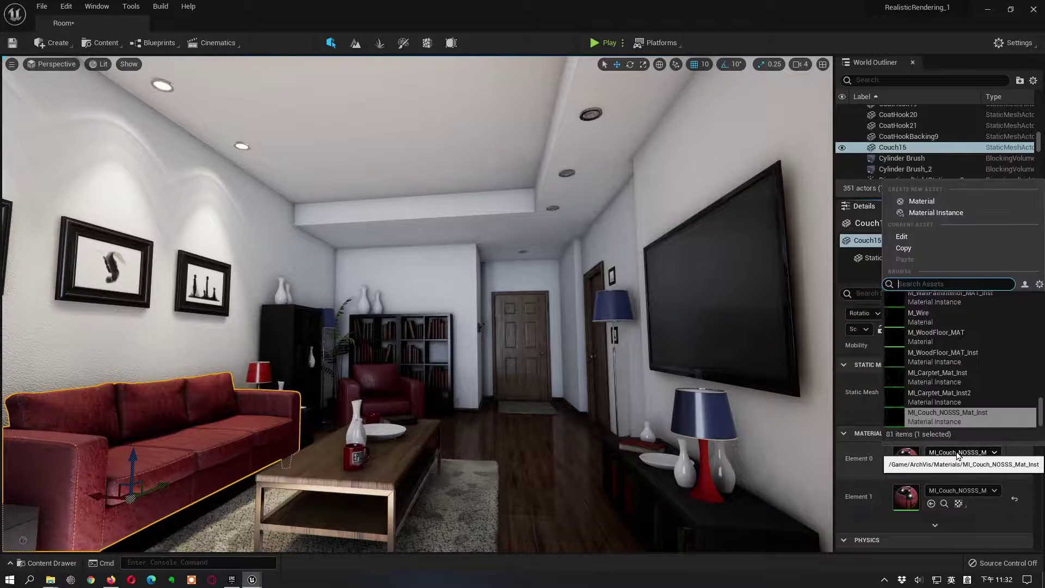
click(928, 336)
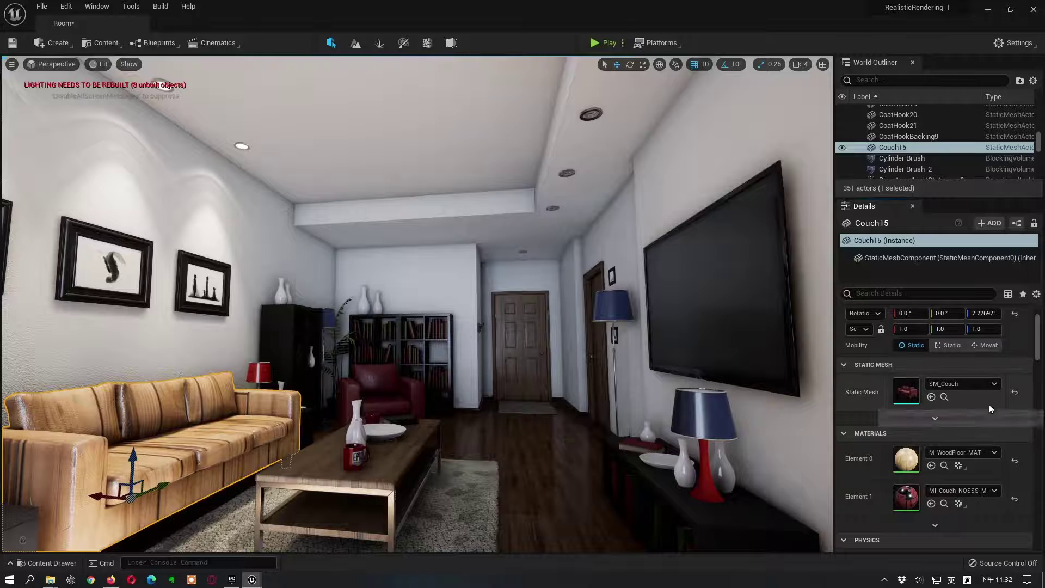
Find the couch's Rendering properties and turn its Visible option off and back on.
scroll(914, 383, down, 3)
scroll(917, 401, down, 2)
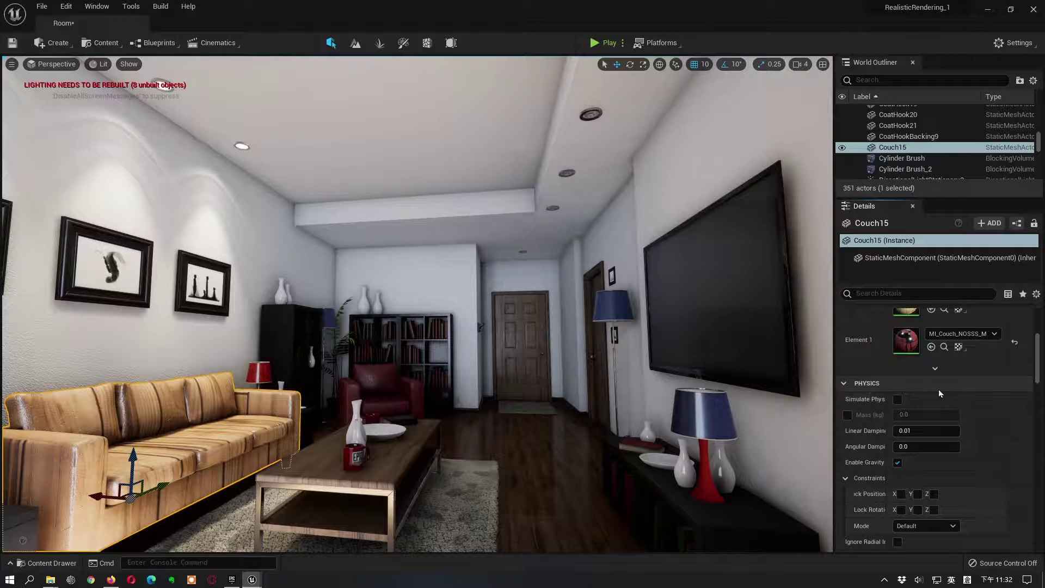
scroll(939, 390, down, 8)
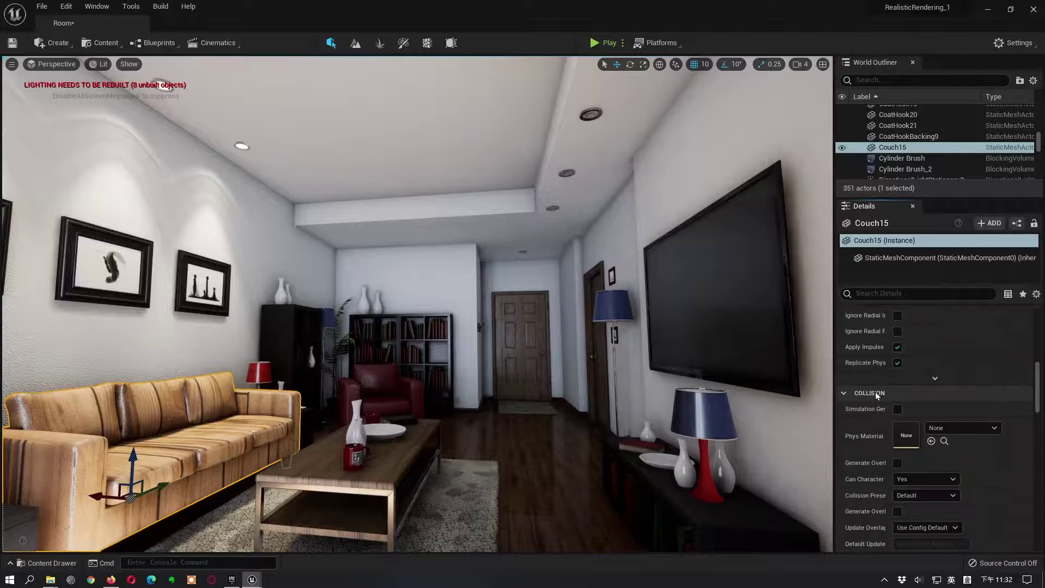
scroll(909, 391, down, 4)
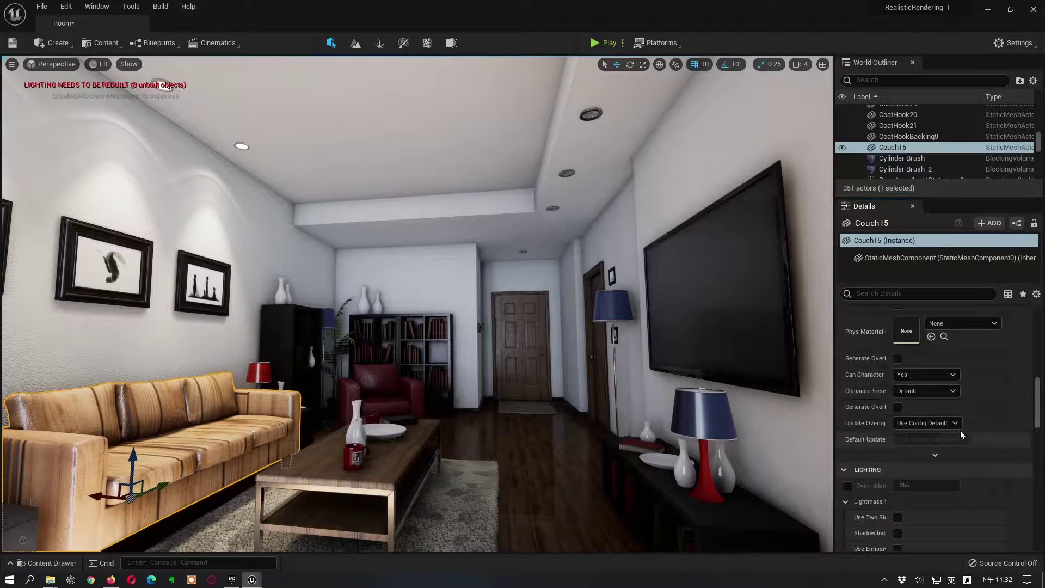
scroll(965, 416, down, 4)
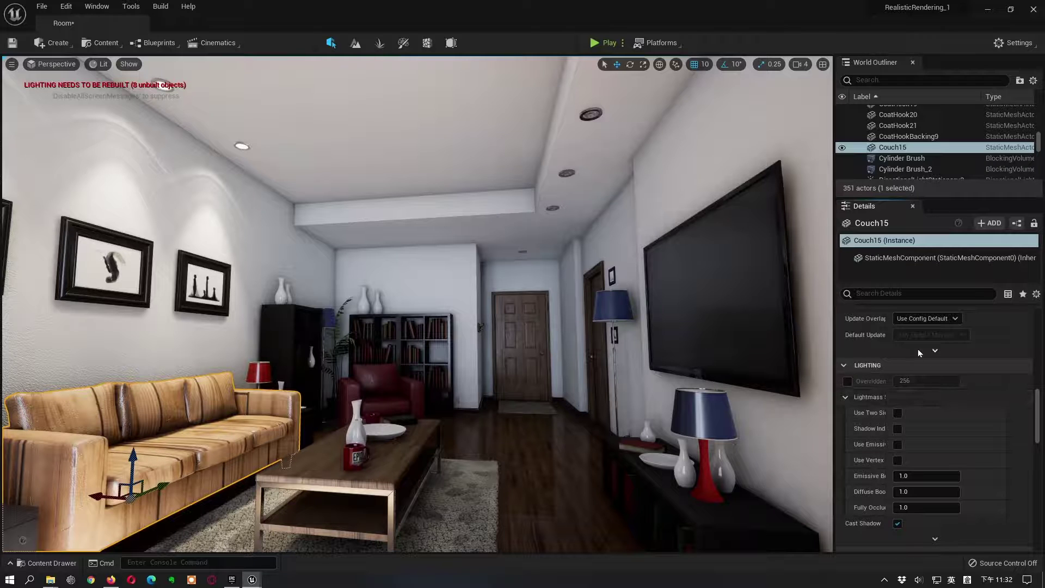
scroll(943, 382, down, 2)
scroll(942, 382, down, 3)
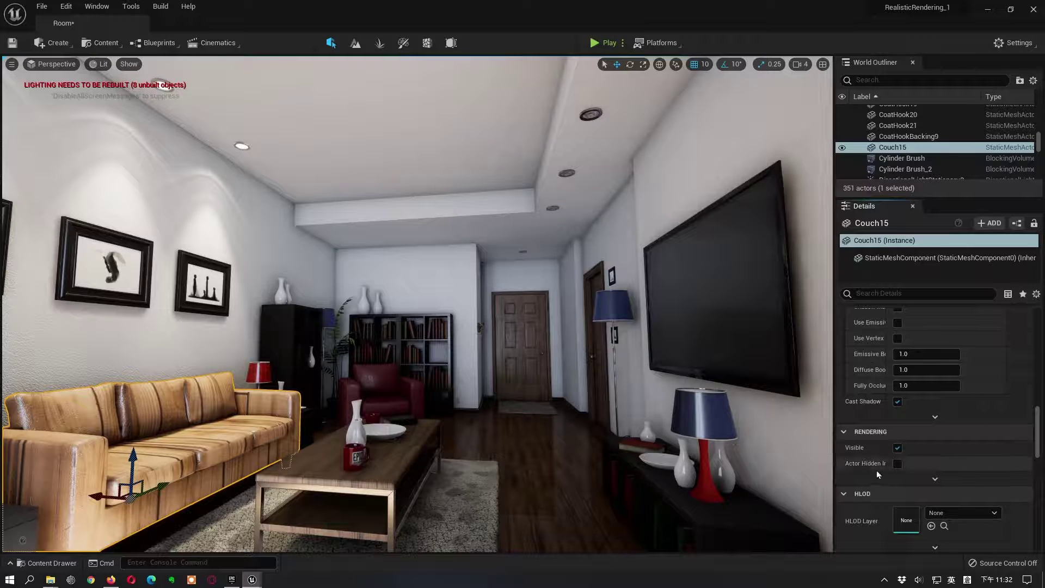
click(897, 448)
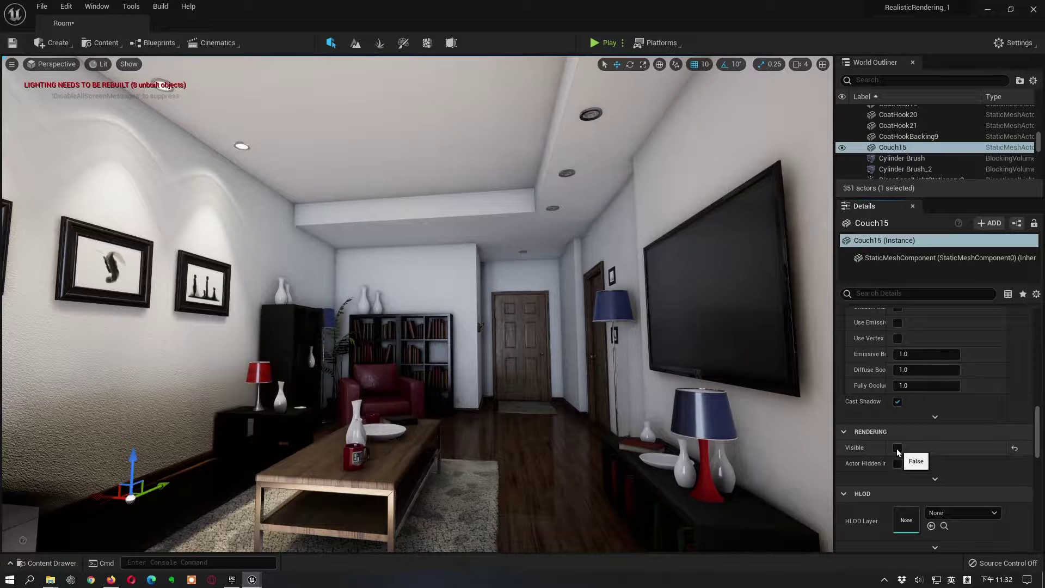
click(897, 448)
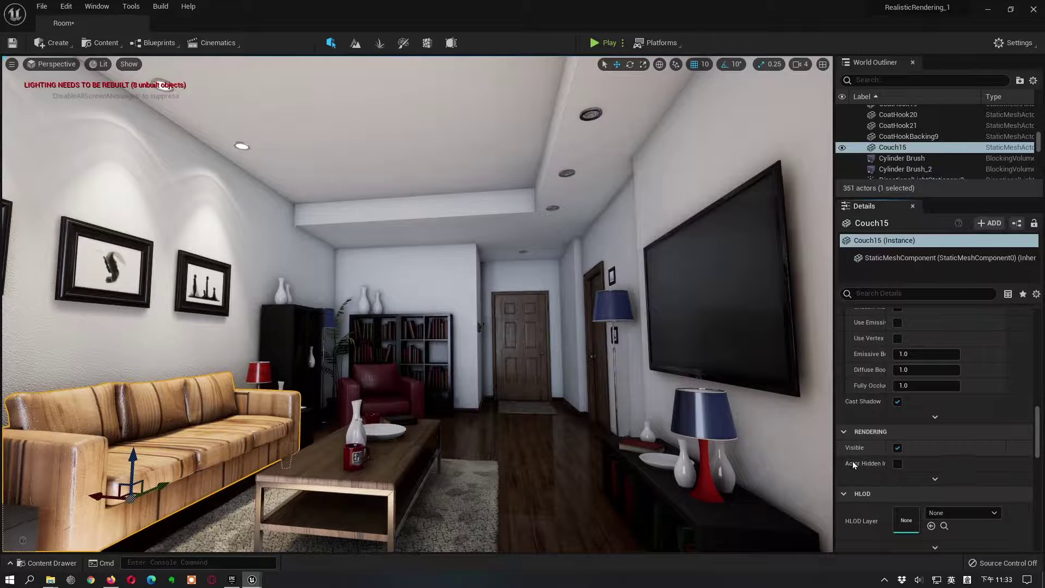
Widen the property name column, and toggle the couch's Actor Hidden In Game and Visible options, leaving only Visible on.
drag(887, 451, 908, 451)
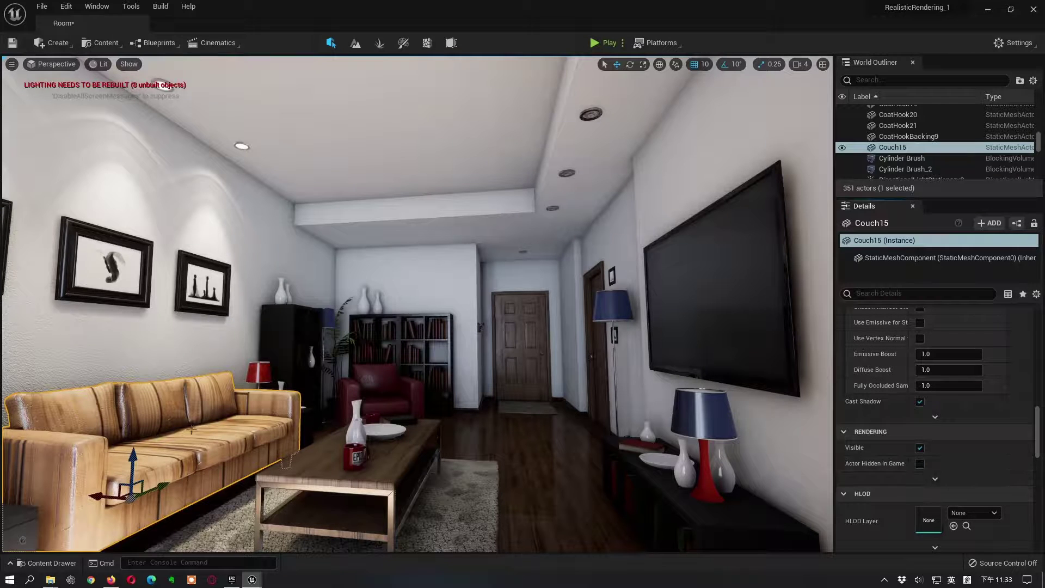
click(920, 464)
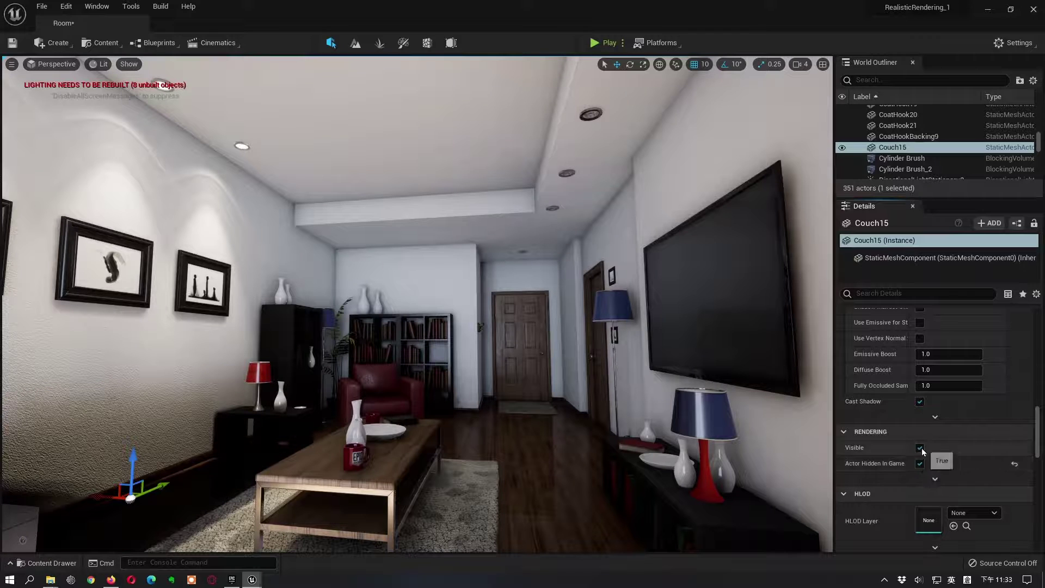
click(919, 448)
click(921, 449)
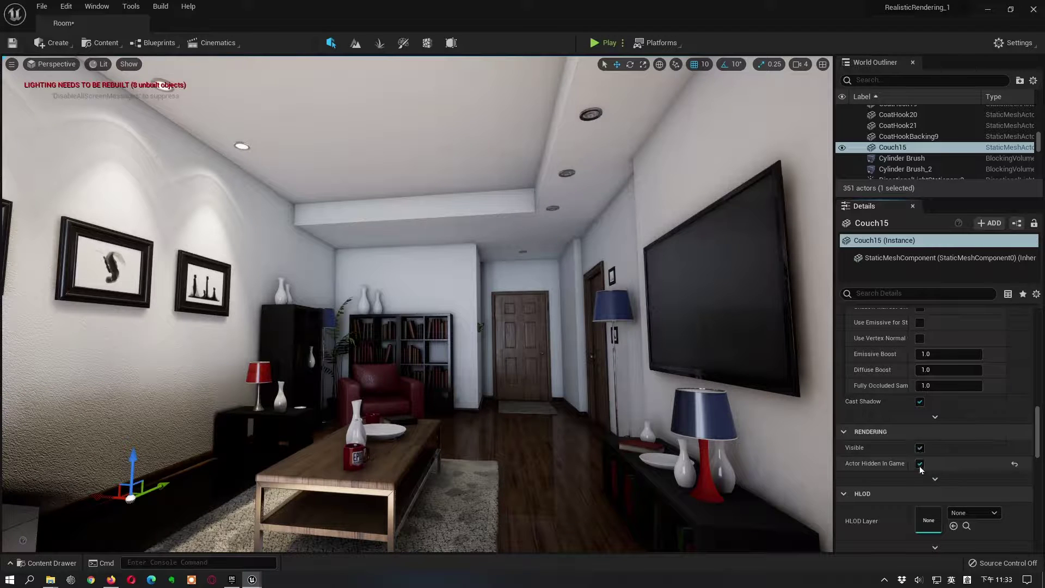
click(919, 464)
click(920, 448)
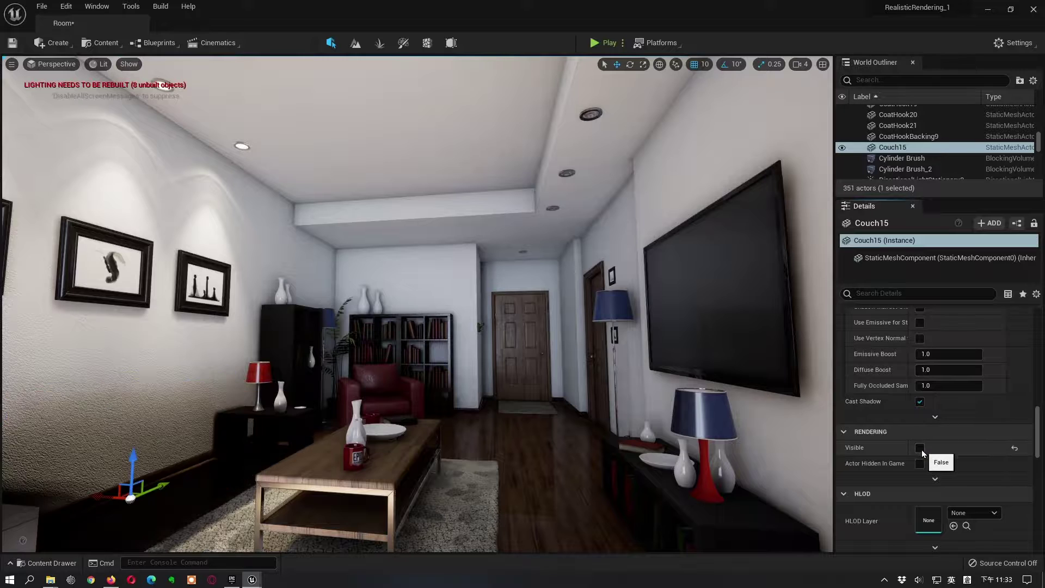
click(922, 449)
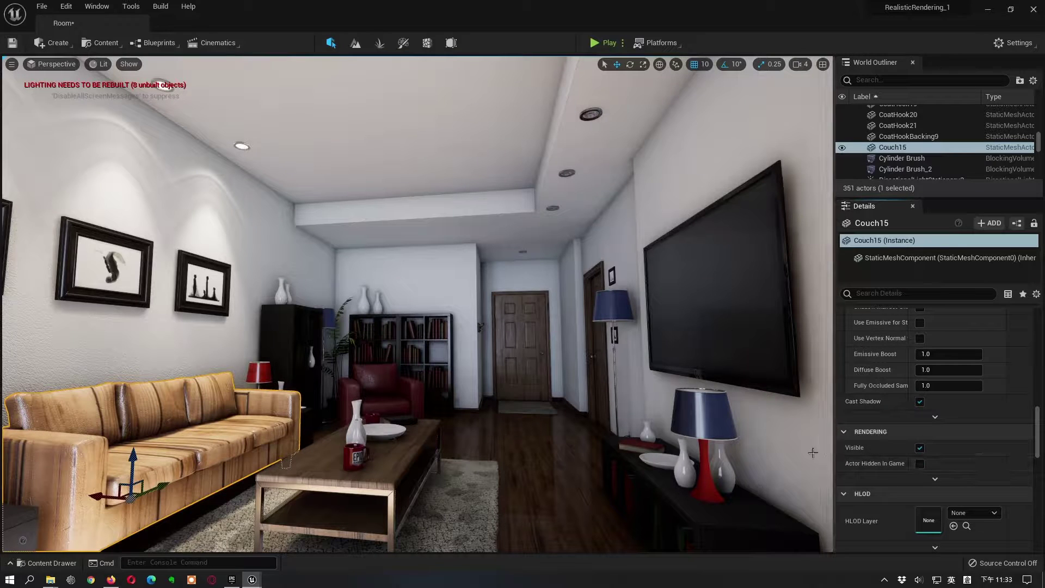
click(920, 465)
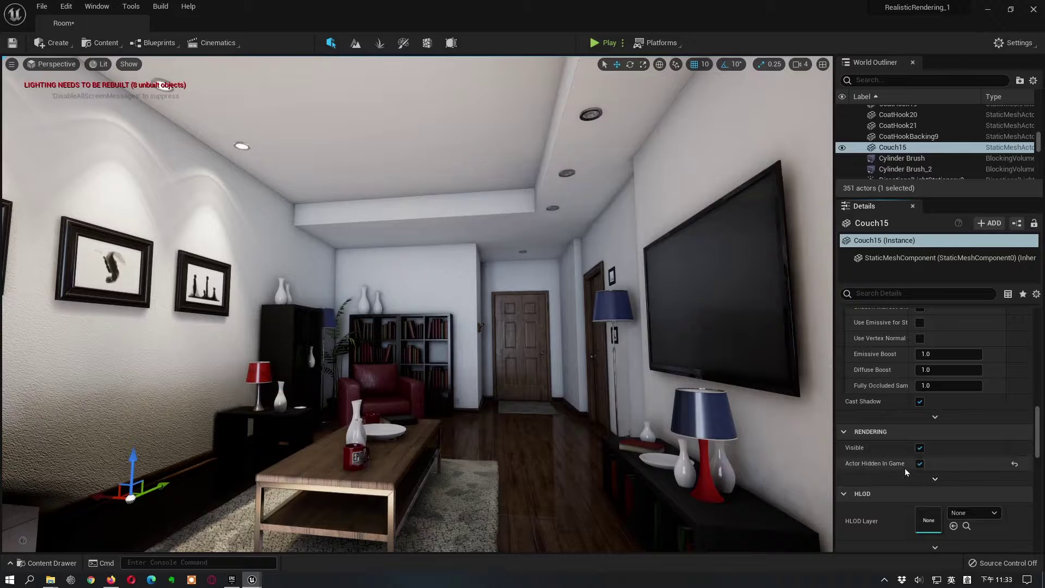
click(920, 463)
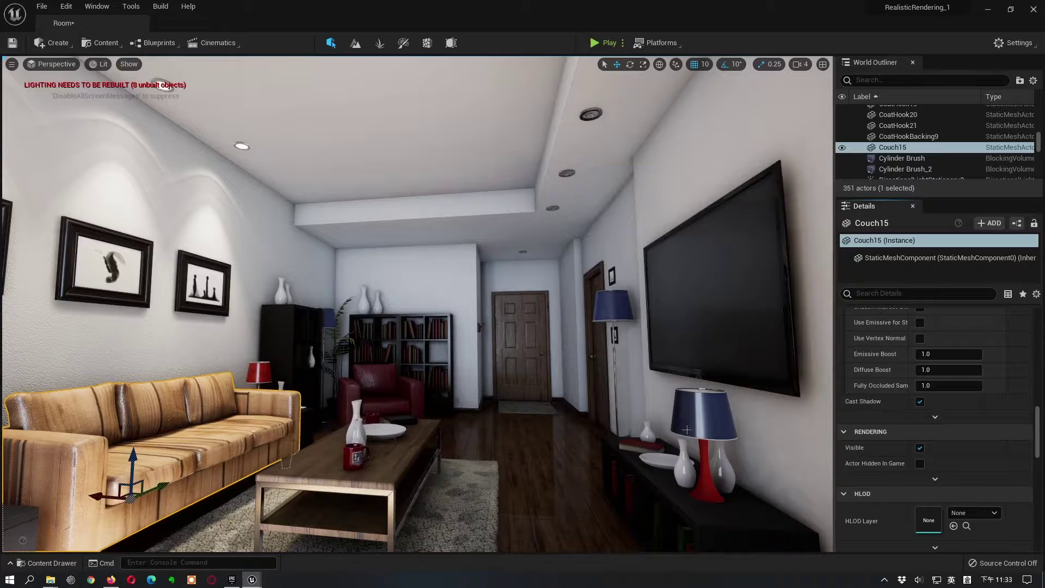
scroll(991, 462, down, 4)
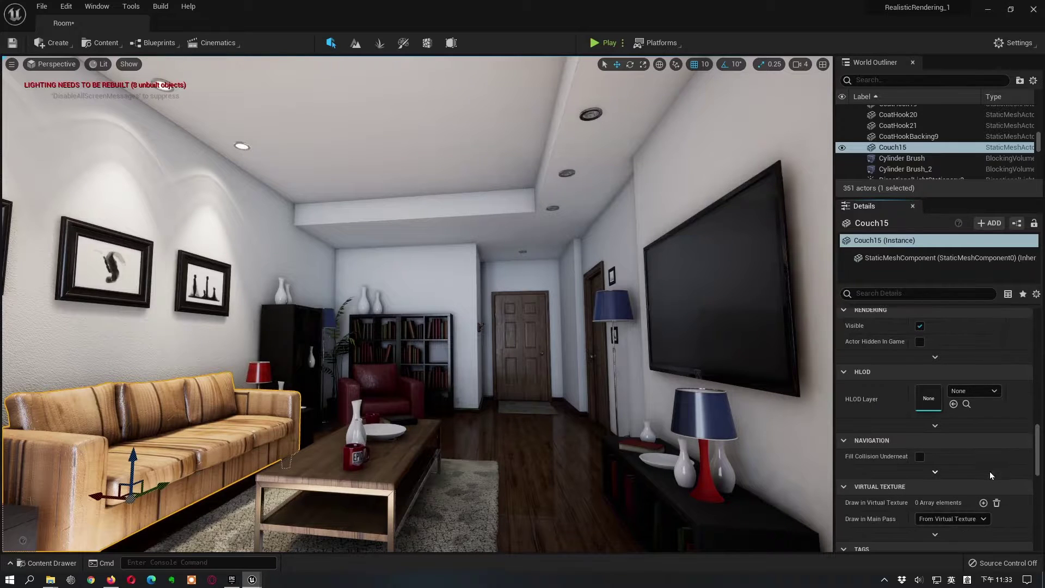
scroll(989, 472, up, 6)
scroll(990, 471, up, 2)
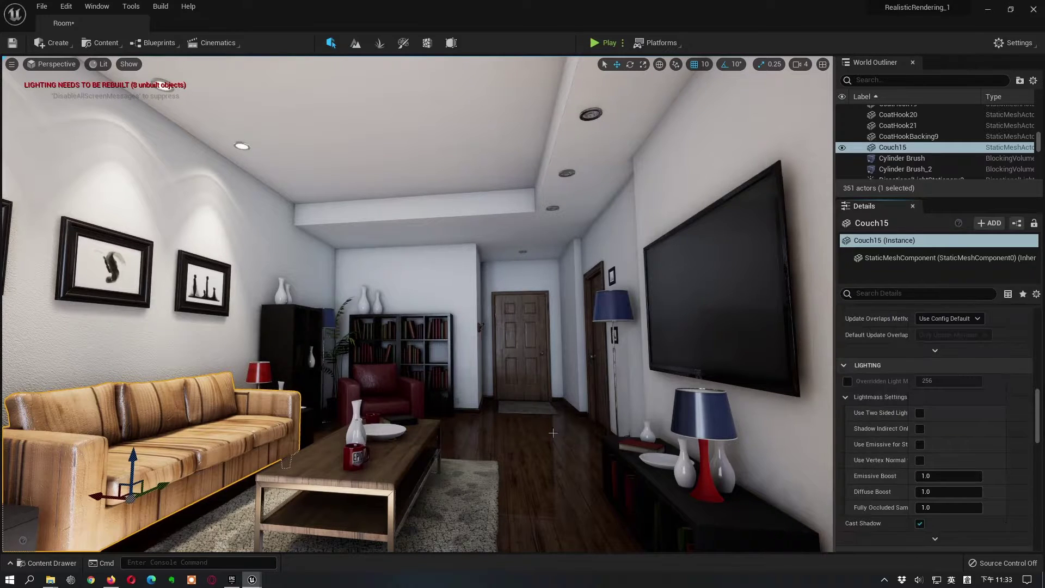